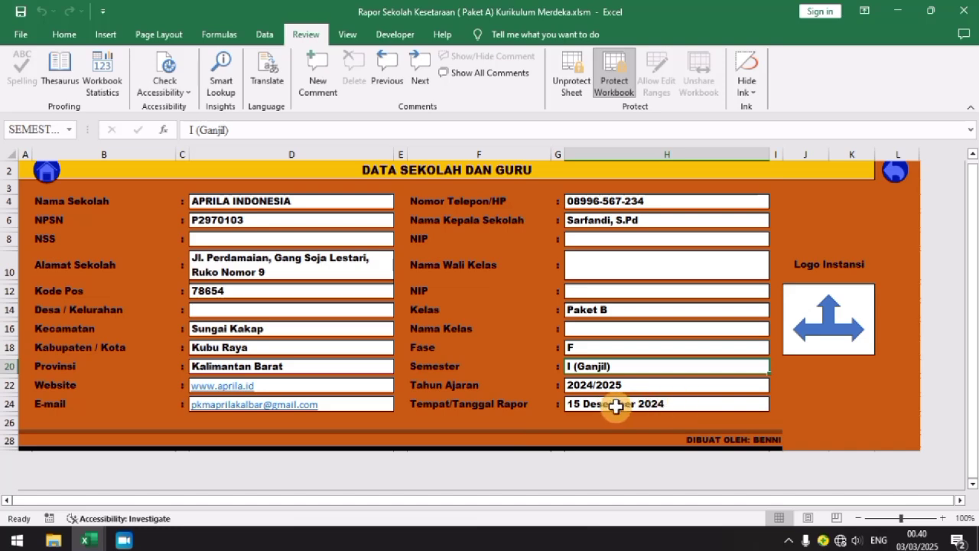
View the Data Sekolah dan Guru sheet with its institution logo and the Data Siswa sheet, returning to the Input Data menu
{"action": "left_click", "coordinate": [857, 324]}
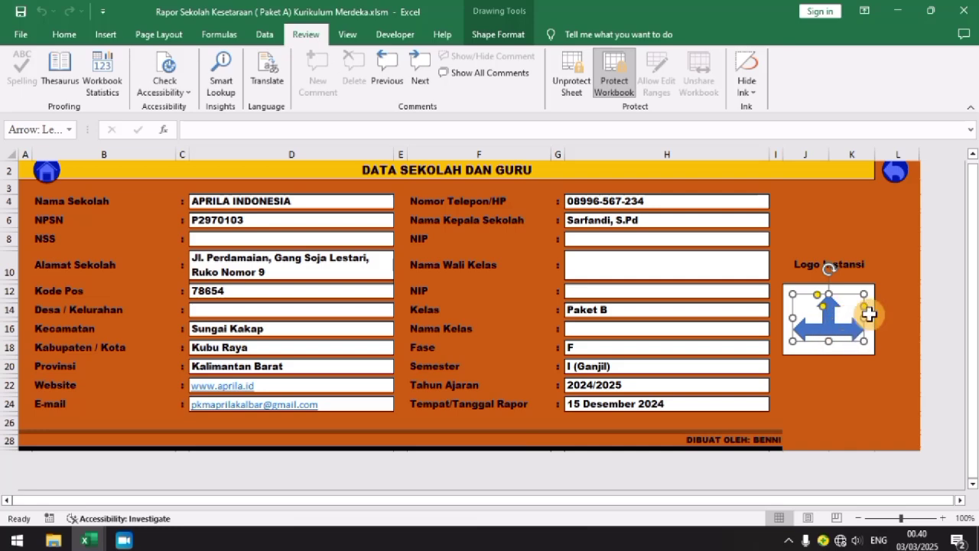
{"action": "left_click", "coordinate": [895, 172]}
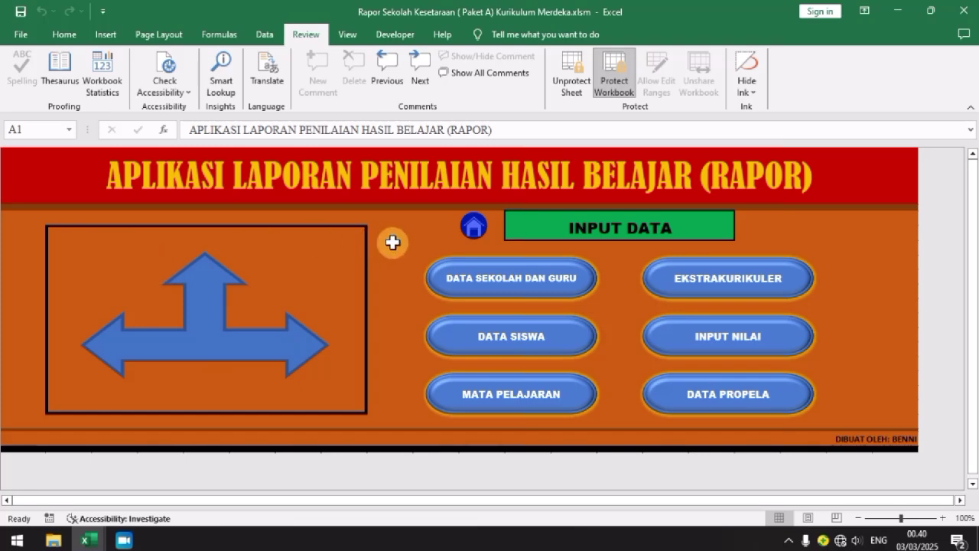
{"action": "left_click", "coordinate": [472, 279]}
{"action": "left_click", "coordinate": [794, 337]}
{"action": "left_click_drag", "start_coordinate": [792, 334], "coordinate": [863, 325]}
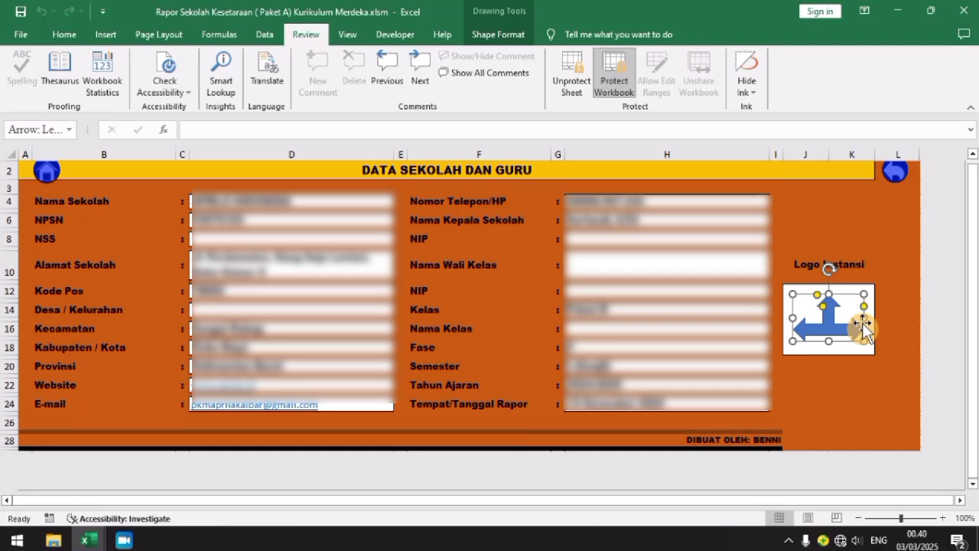
{"action": "left_click", "coordinate": [893, 176]}
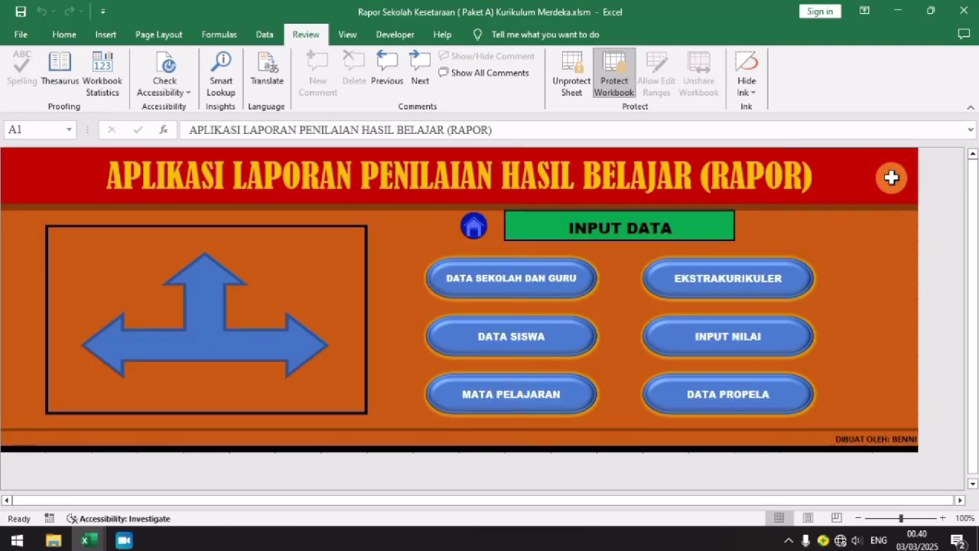
{"action": "left_click", "coordinate": [534, 344]}
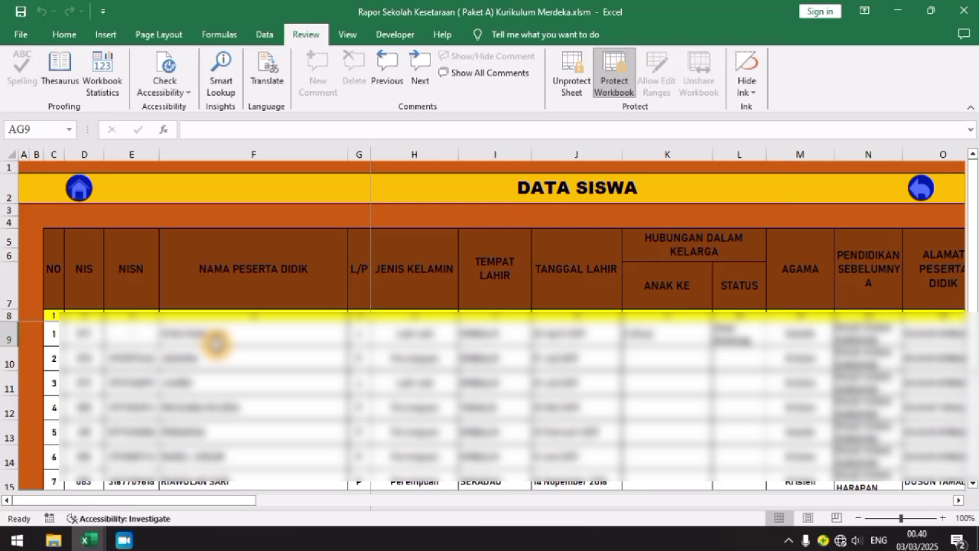
{"action": "left_click", "coordinate": [922, 197]}
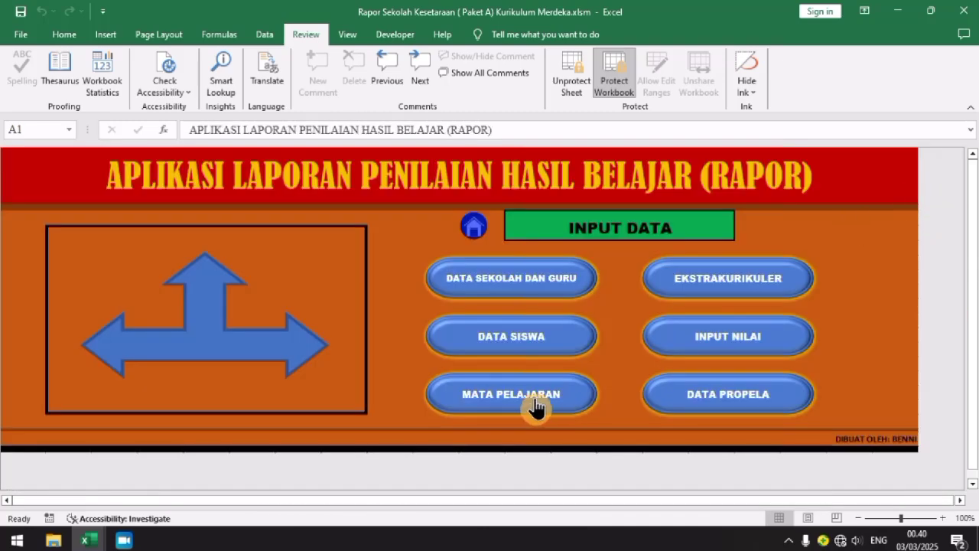
View the Mata Pelajaran and Ekstrakurikuler lists, returning to the Input Data menu after each
{"action": "left_click", "coordinate": [510, 402]}
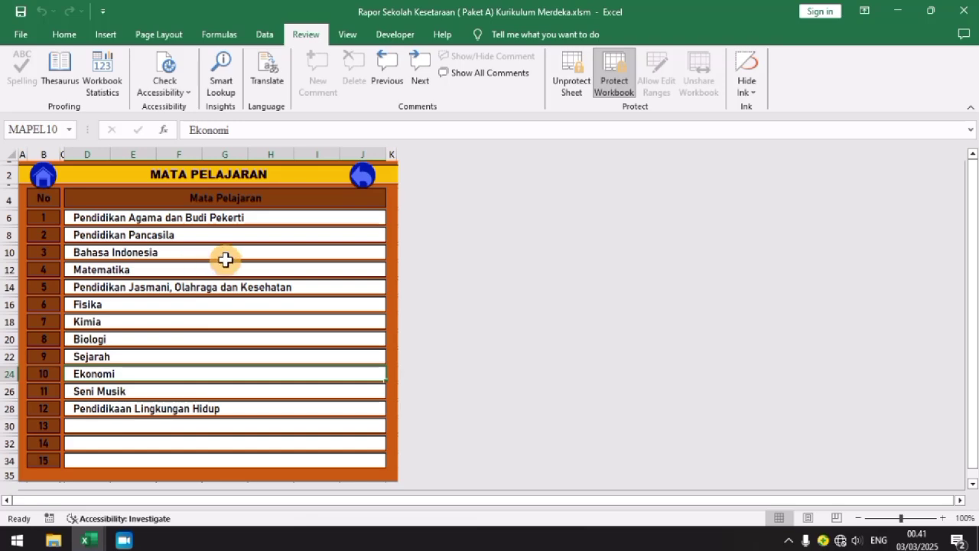
{"action": "left_click", "coordinate": [364, 184]}
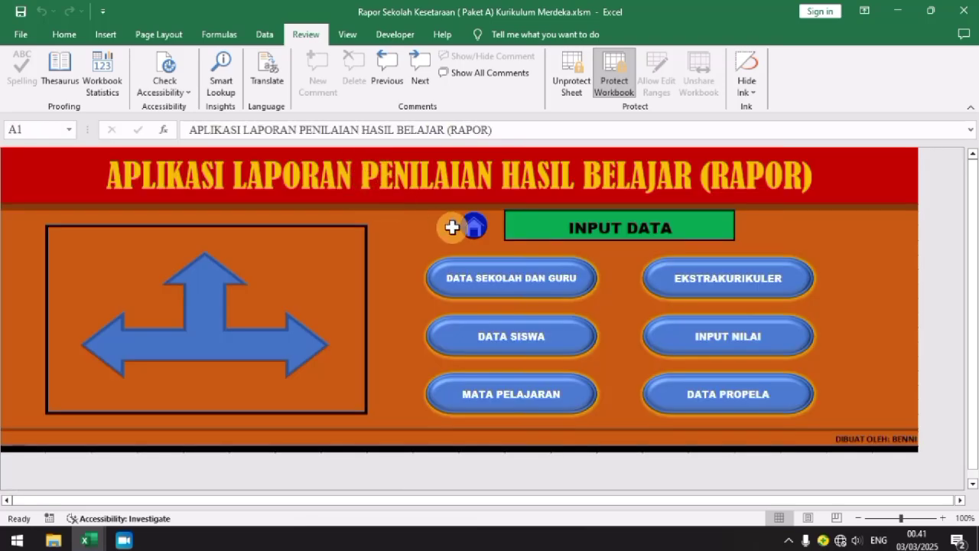
{"action": "left_click", "coordinate": [680, 283]}
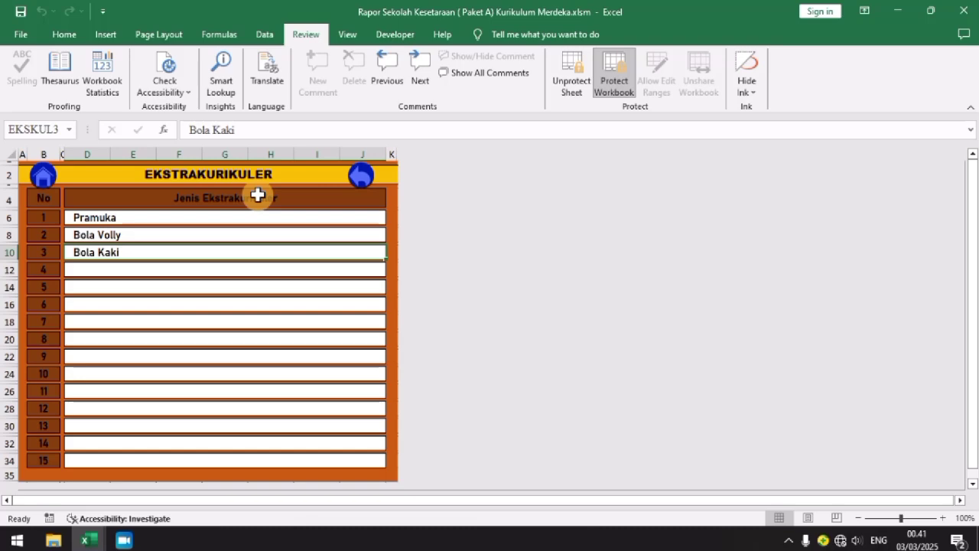
{"action": "left_click", "coordinate": [354, 184]}
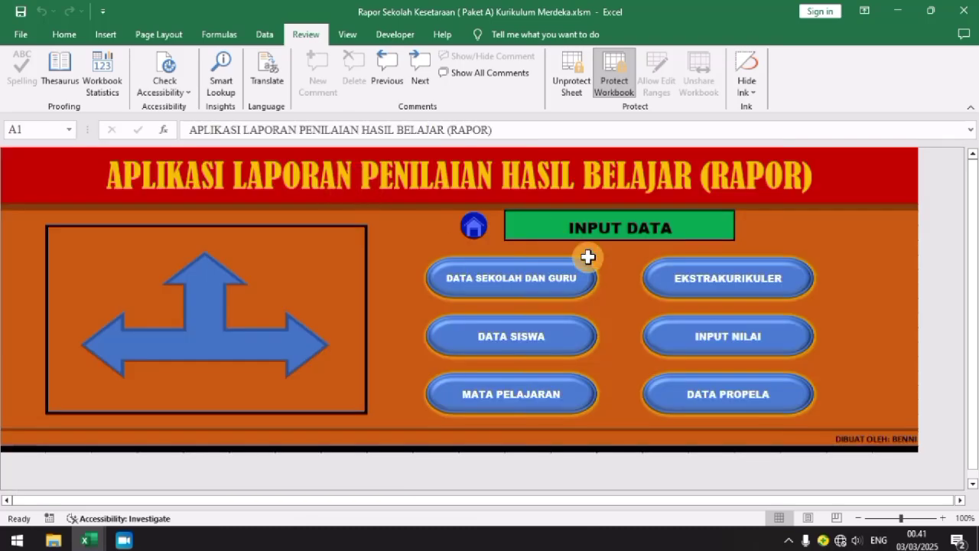
Open the formative assessment input sheet for Pendidikan Agama dan Budi Pekerti
{"action": "left_click", "coordinate": [673, 344]}
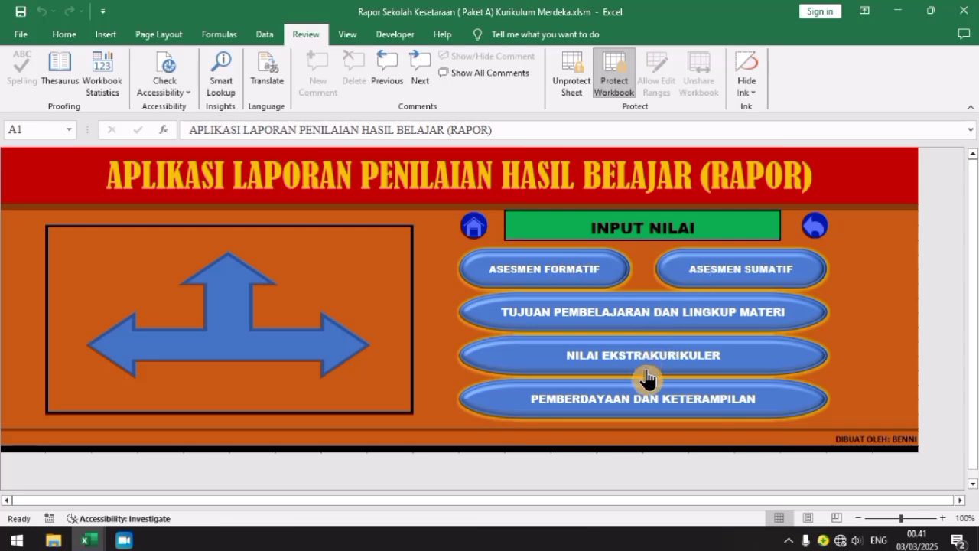
{"action": "left_click", "coordinate": [546, 281]}
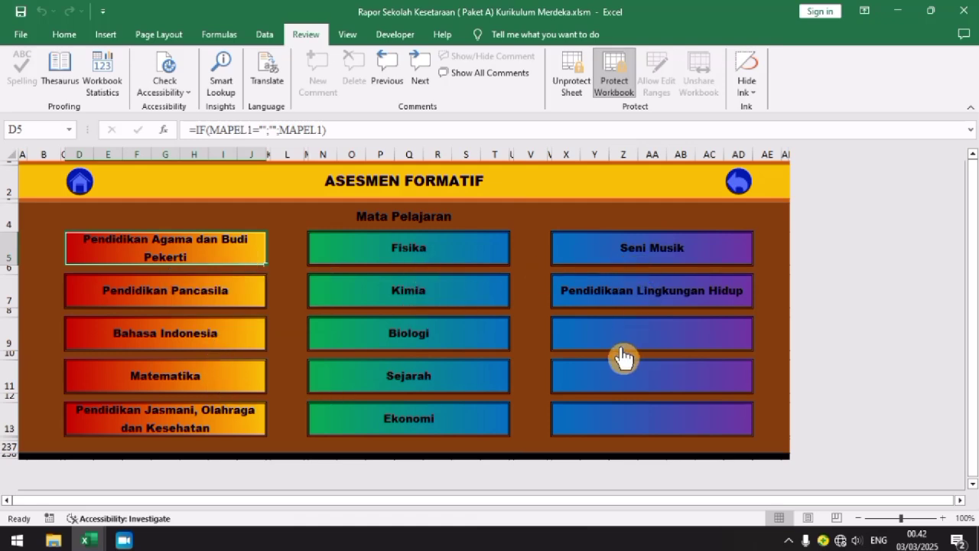
{"action": "left_click", "coordinate": [193, 257]}
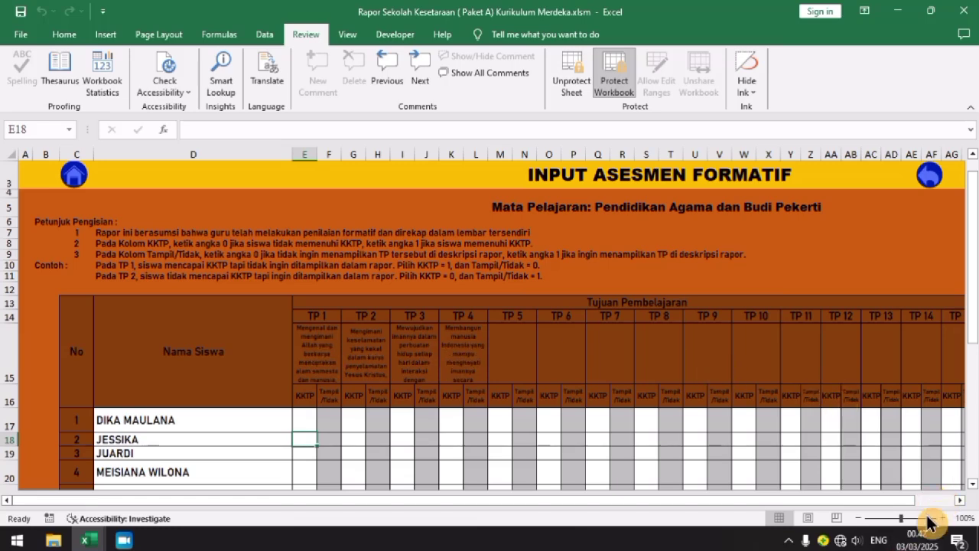
Examine the formative assessment table from its report description columns back to the TP 1 column and student names
{"action": "scroll", "coordinate": [960, 505], "scroll_direction": "right", "scroll_amount": 10}
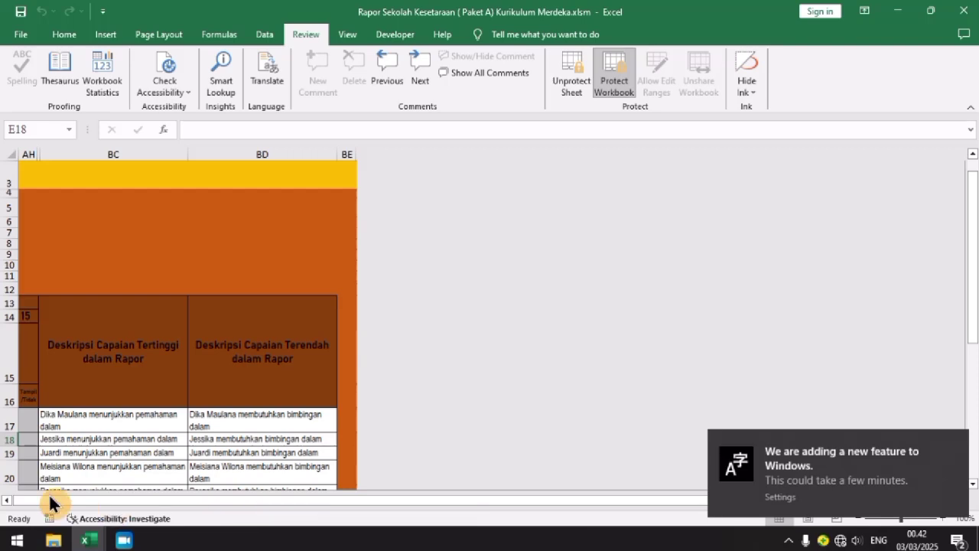
{"action": "left_click", "coordinate": [7, 501]}
{"action": "left_click", "coordinate": [8, 501]}
{"action": "left_click", "coordinate": [8, 501]}
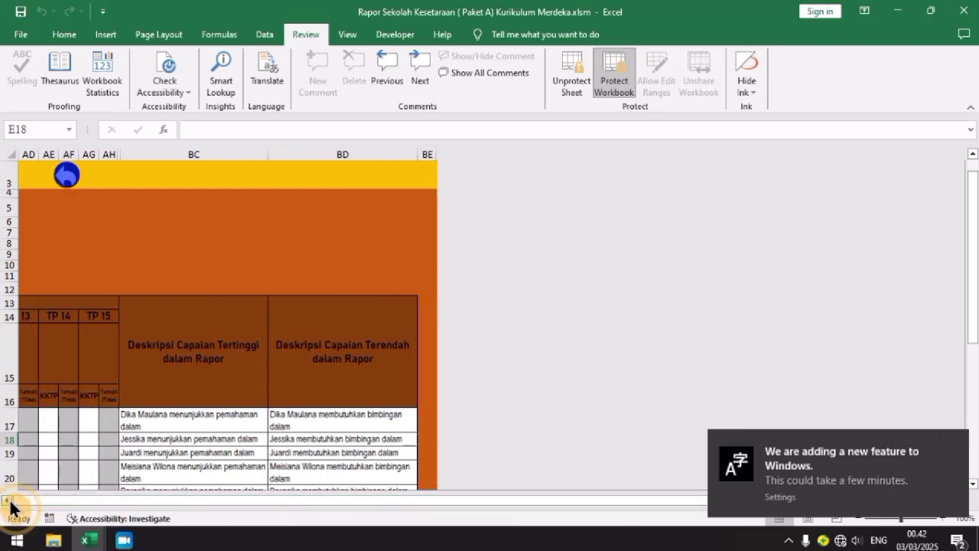
{"action": "left_click", "coordinate": [7, 500]}
{"action": "left_click", "coordinate": [7, 500]}
{"action": "left_click", "coordinate": [7, 501]}
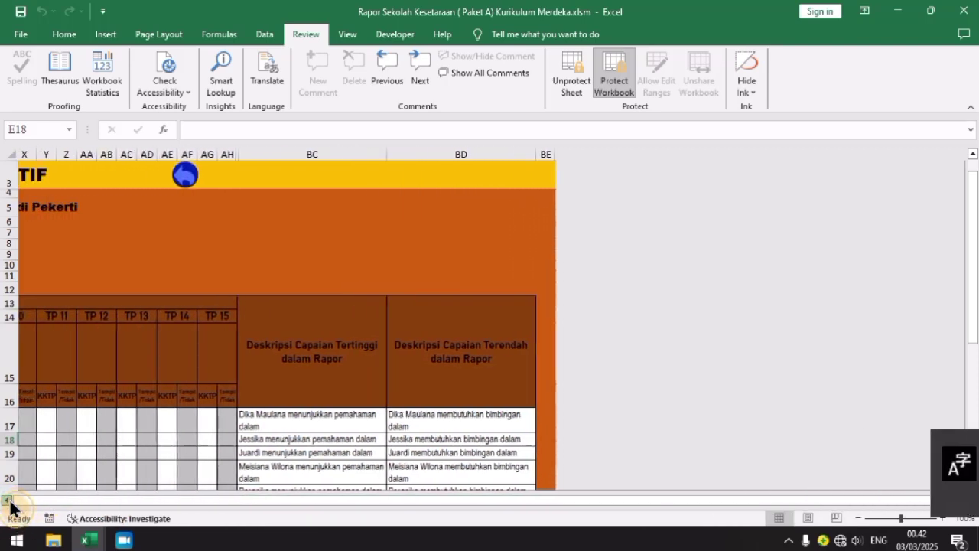
{"action": "left_click", "coordinate": [8, 501]}
{"action": "left_click", "coordinate": [8, 500]}
{"action": "left_click", "coordinate": [7, 500]}
{"action": "left_click", "coordinate": [7, 500]}
{"action": "left_click", "coordinate": [8, 500]}
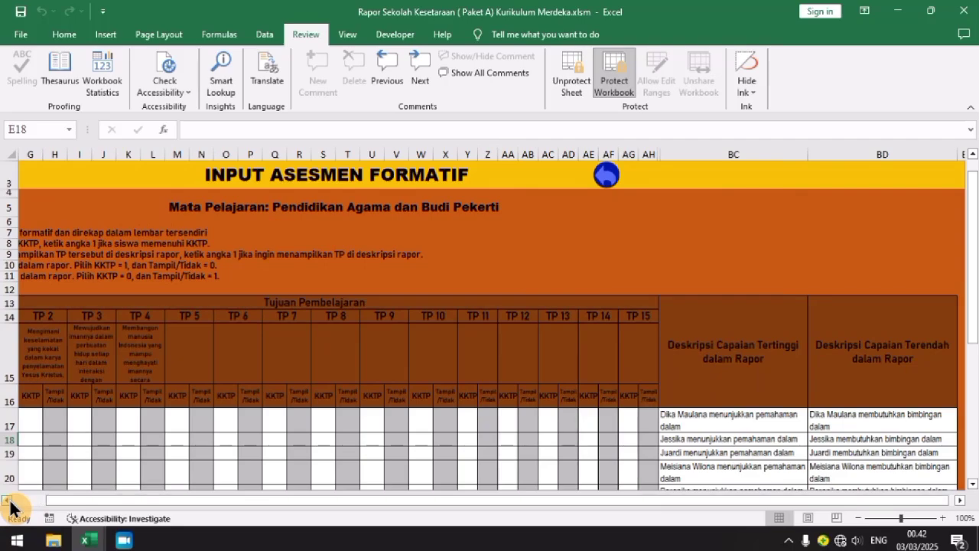
{"action": "left_click", "coordinate": [7, 501]}
{"action": "left_click", "coordinate": [7, 500]}
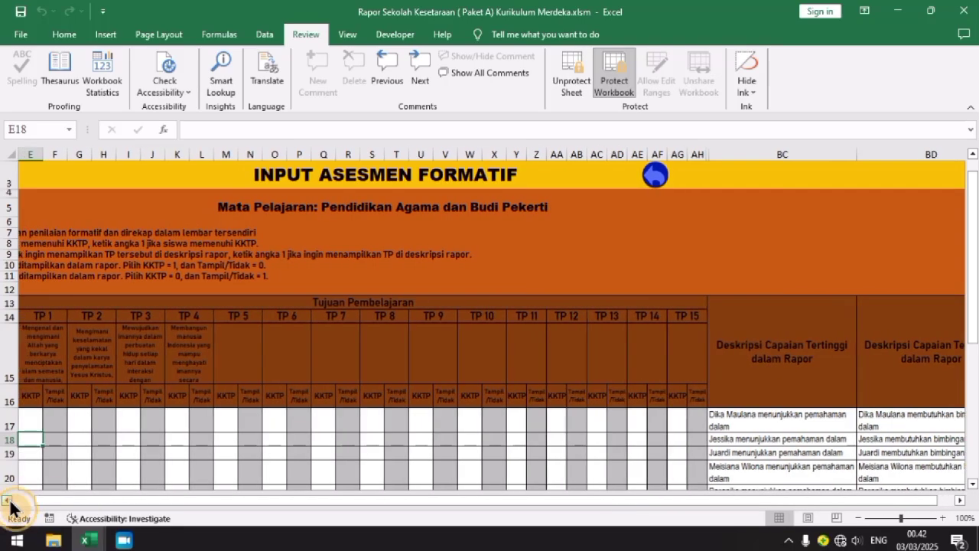
{"action": "left_click", "coordinate": [8, 501]}
{"action": "left_click", "coordinate": [8, 500]}
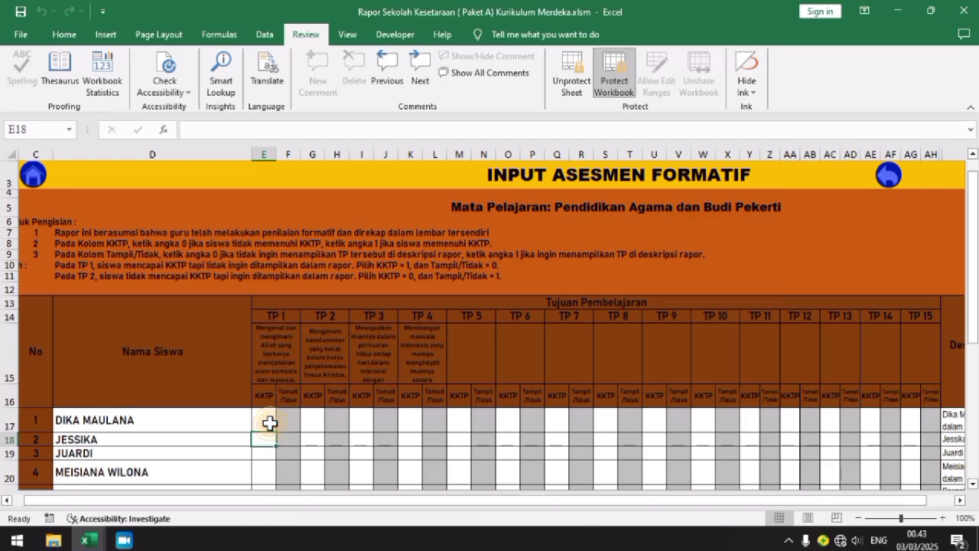
{"action": "left_click", "coordinate": [269, 424]}
{"action": "type", "text": "1"}
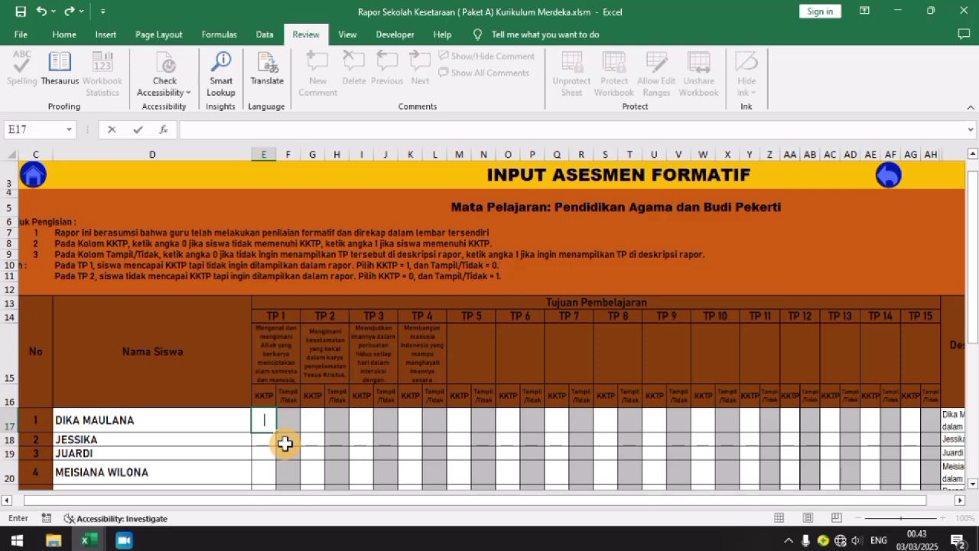
{"action": "key", "text": "BackSpace"}
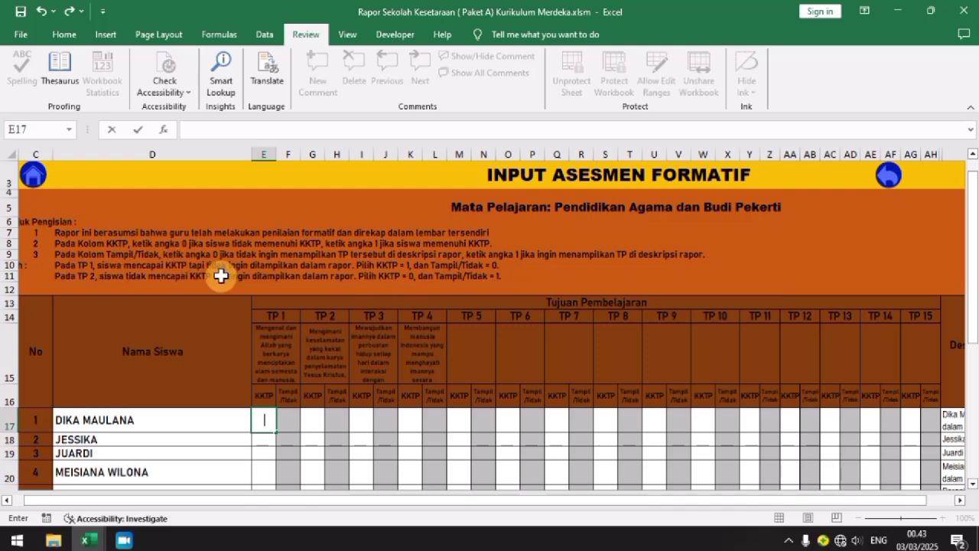
{"action": "left_click", "coordinate": [288, 415]}
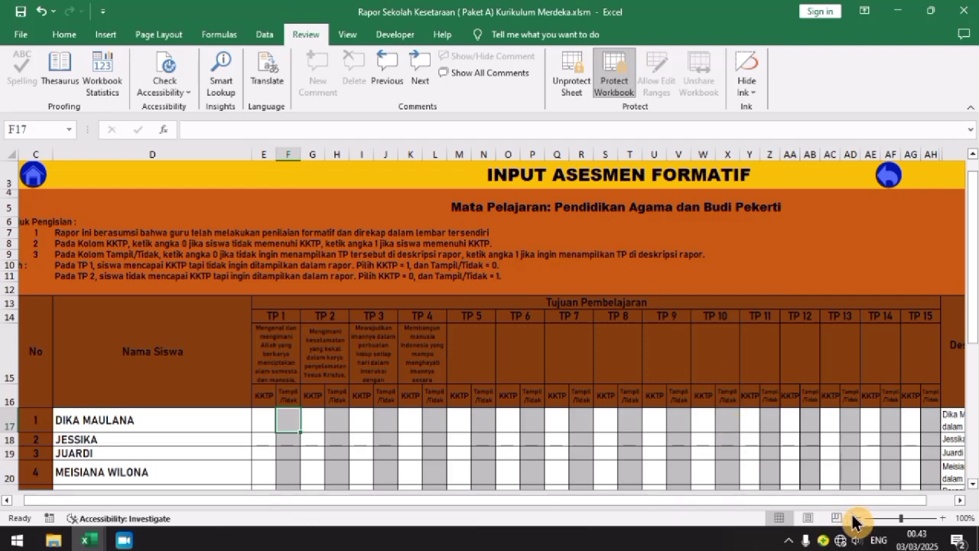
Leave the formative assessment and open the summative assessment sheet for Pendidikan Agama dan Budi Pekerti
{"action": "left_click", "coordinate": [961, 500]}
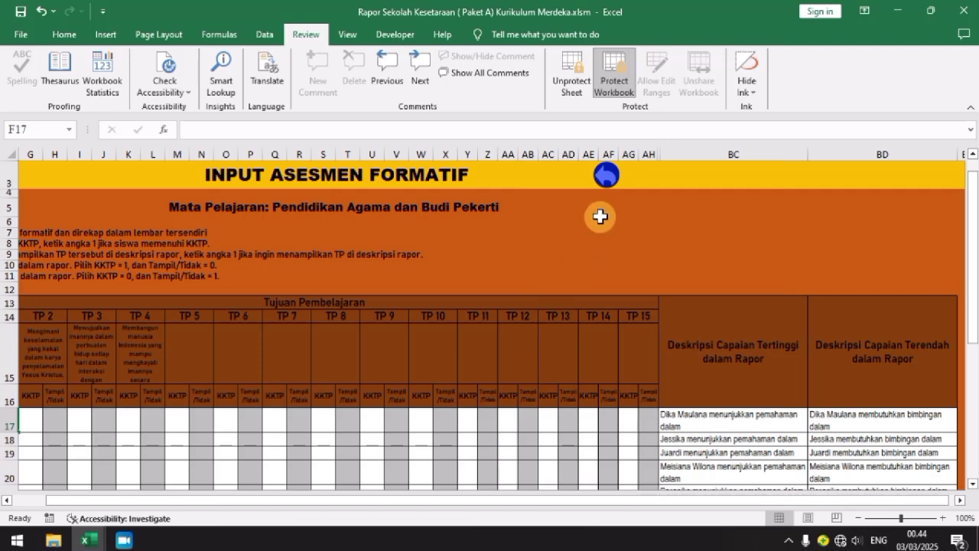
{"action": "left_click", "coordinate": [608, 187]}
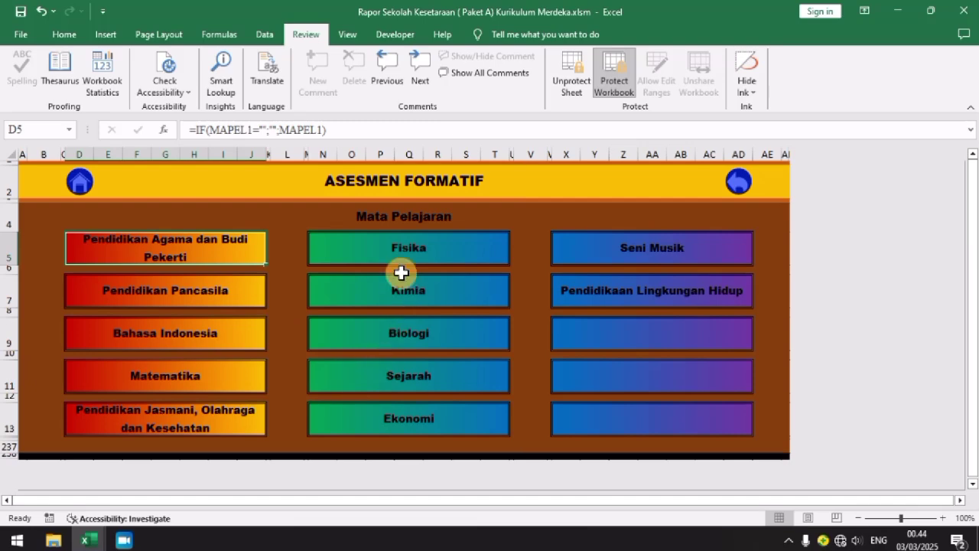
{"action": "left_click", "coordinate": [739, 201]}
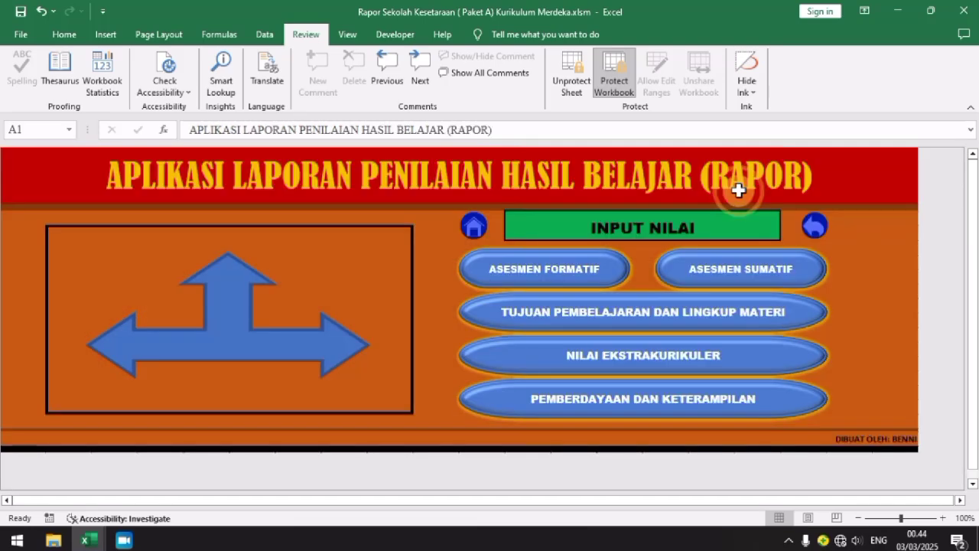
{"action": "left_click", "coordinate": [694, 282]}
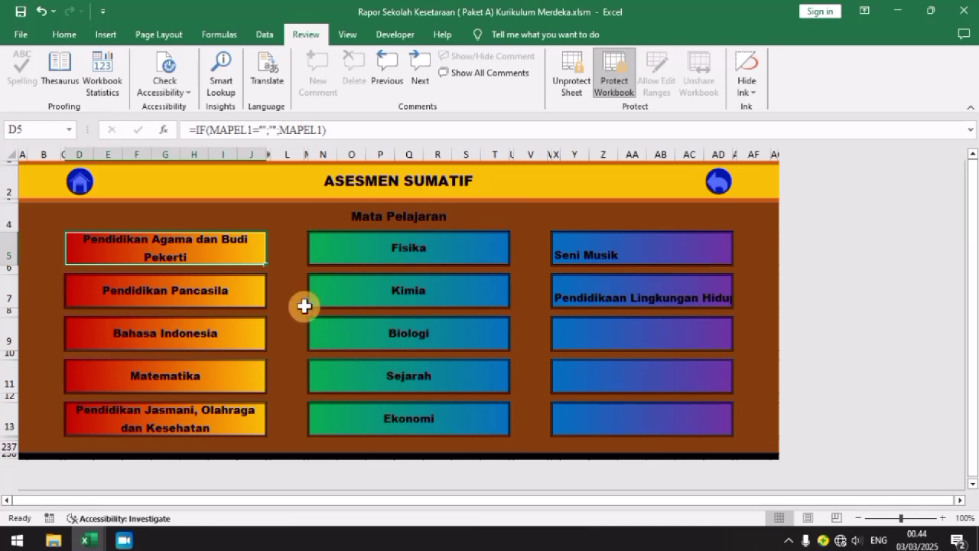
{"action": "left_click", "coordinate": [214, 252]}
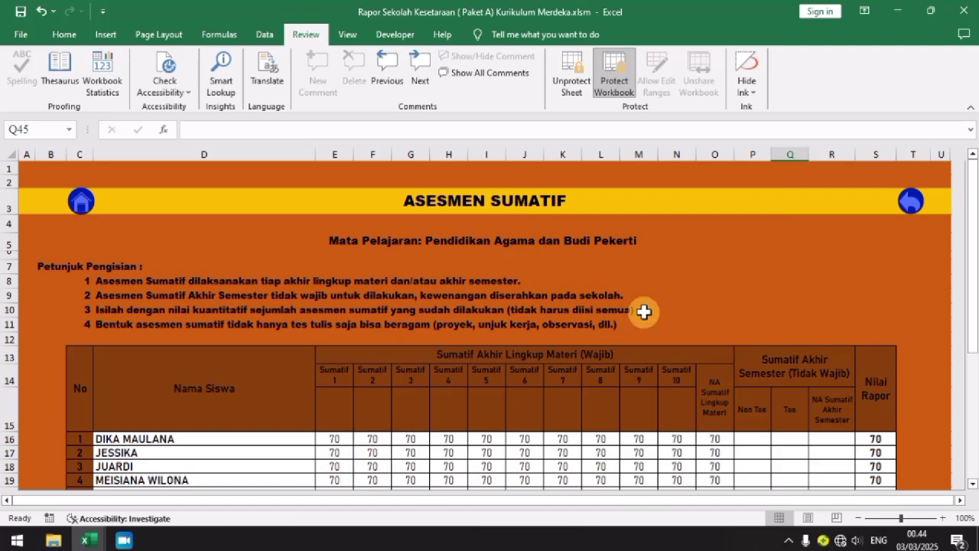
View the summative assessment sheet for Seni Musik, and return to the Input Nilai menu
{"action": "left_click", "coordinate": [911, 199]}
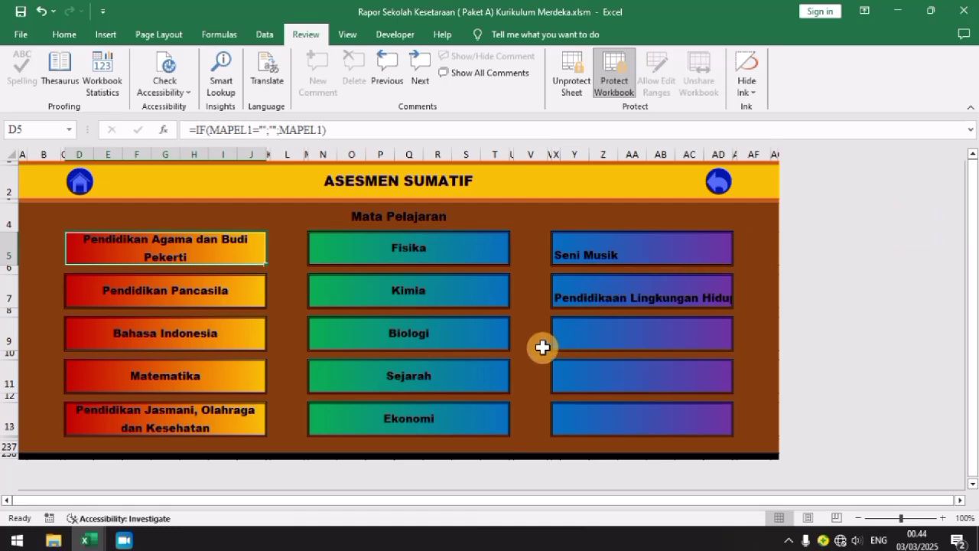
{"action": "left_click", "coordinate": [611, 266]}
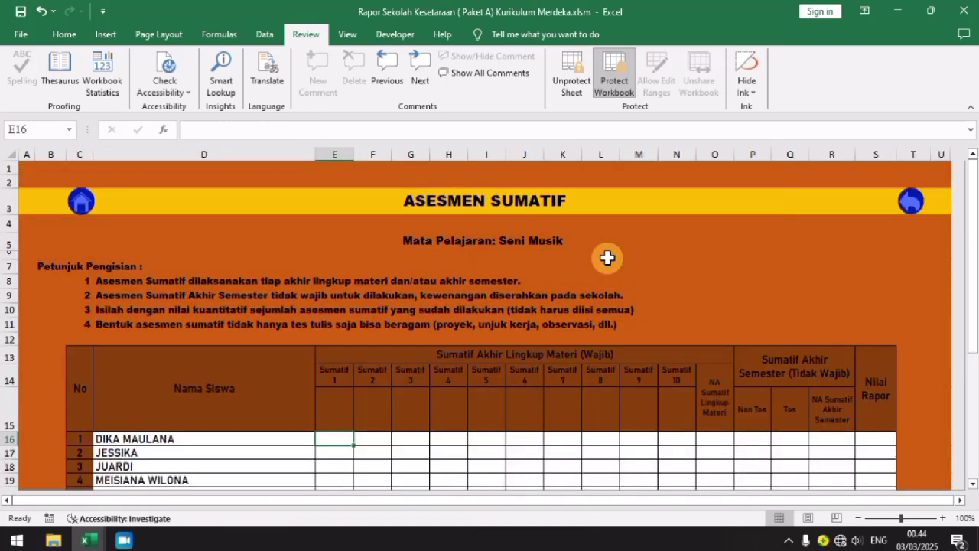
{"action": "left_click", "coordinate": [910, 202]}
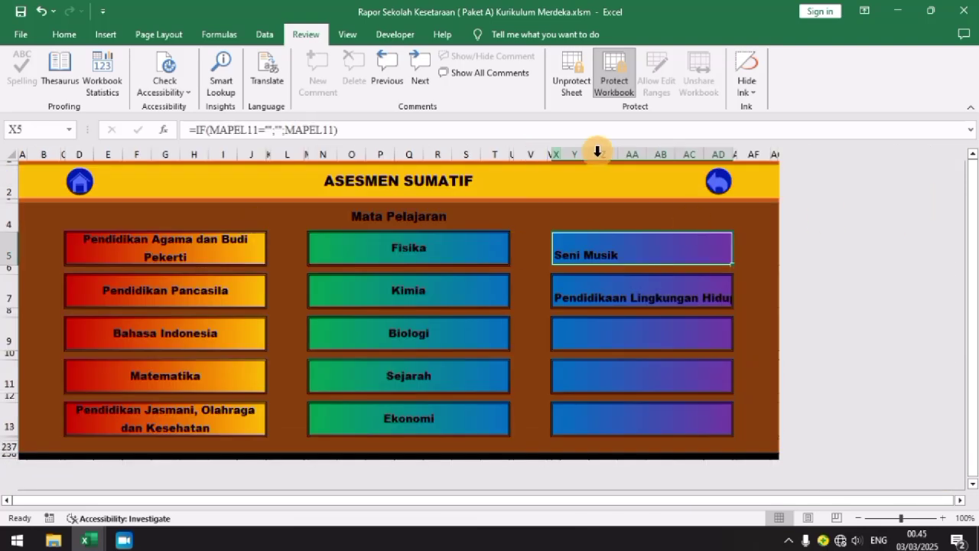
{"action": "left_click", "coordinate": [711, 191]}
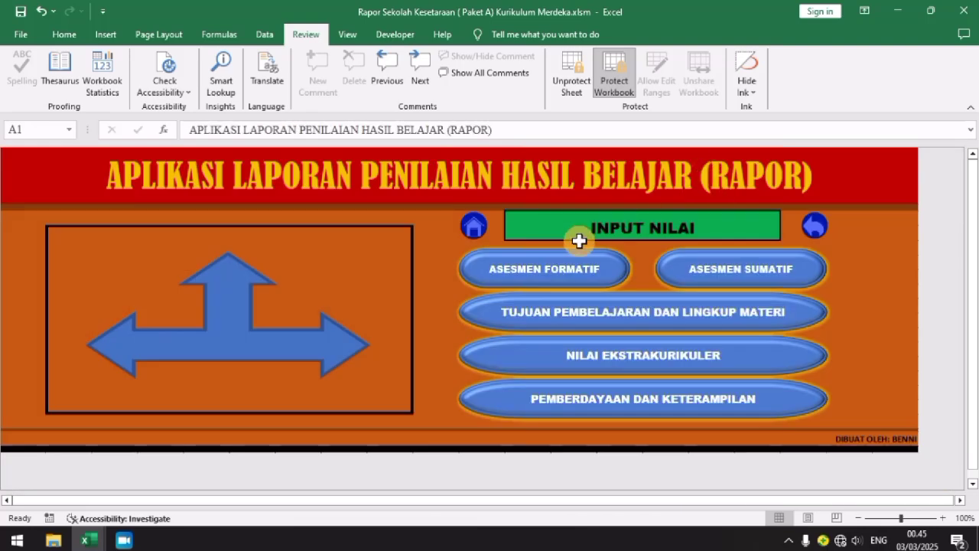
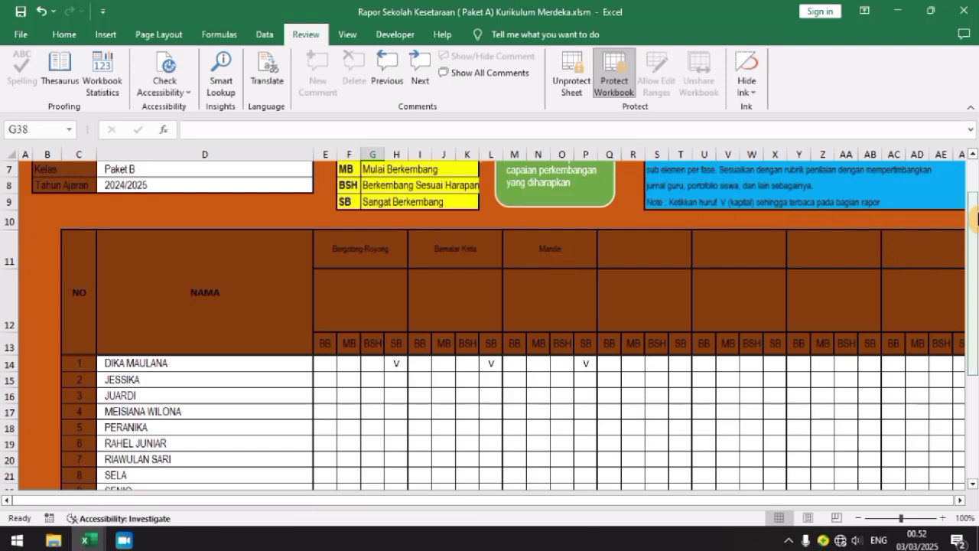
Leave the Project 1 assessment table and examine the Dimensi 1 and Dimensi 2 entries on the Project 1 input sheet
{"action": "left_click_drag", "start_coordinate": [975, 223], "coordinate": [975, 191]}
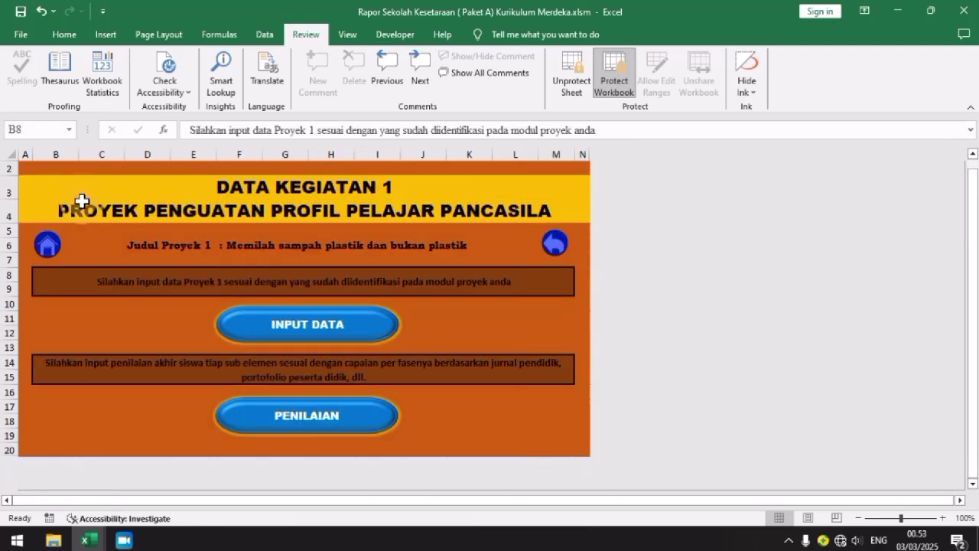
{"action": "left_click", "coordinate": [78, 198]}
{"action": "left_click", "coordinate": [324, 328]}
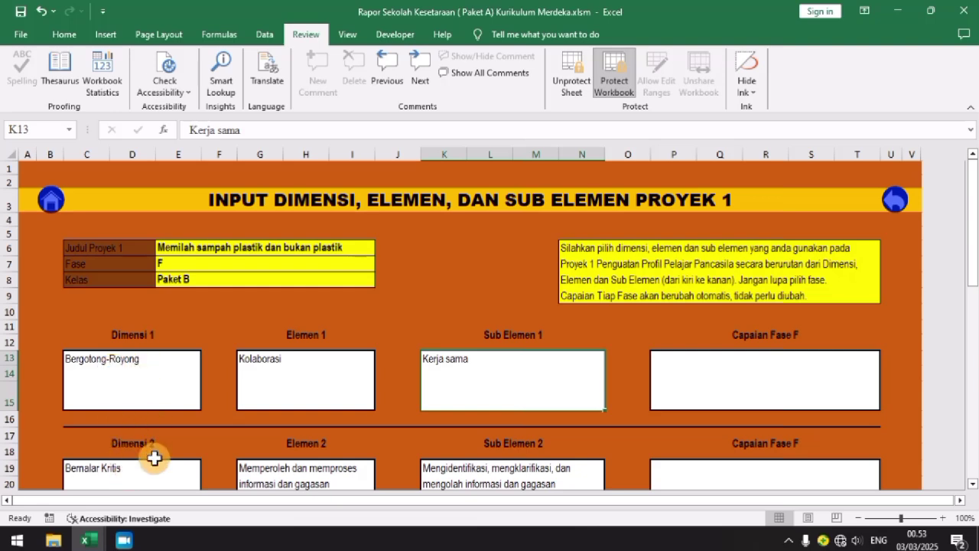
{"action": "left_click", "coordinate": [172, 397]}
{"action": "left_click", "coordinate": [171, 470]}
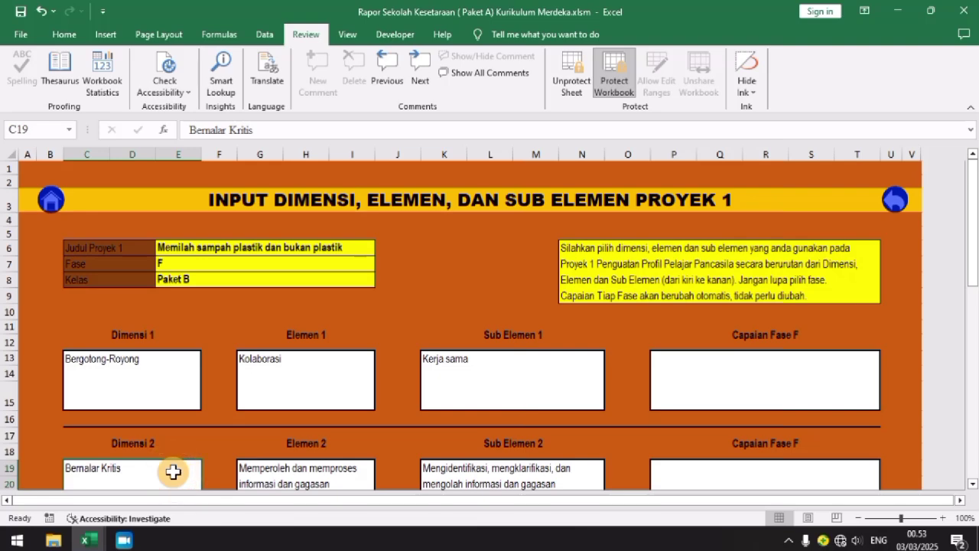
Examine the Dimensi 3 to Dimensi 7 sections on the Project 1 input sheet, and return to the Data Kegiatan 1 menu
{"action": "scroll", "coordinate": [171, 471], "scroll_direction": "down", "scroll_amount": 5}
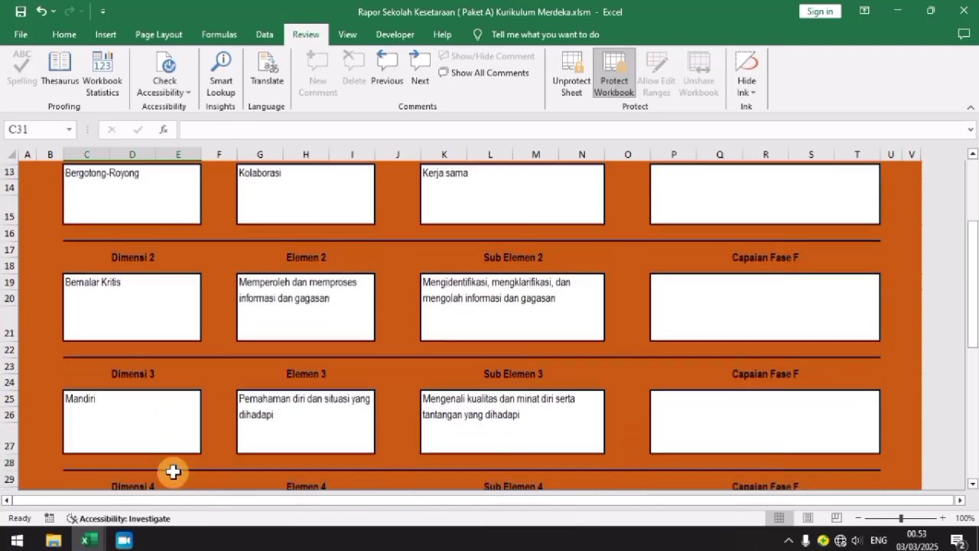
{"action": "left_click", "coordinate": [171, 470]}
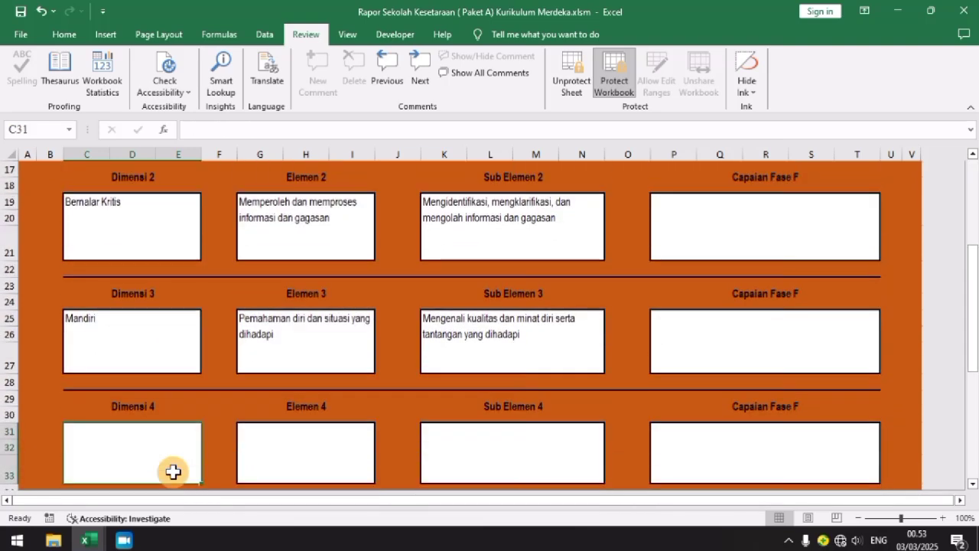
{"action": "left_click", "coordinate": [174, 236]}
{"action": "key", "text": "Up"}
{"action": "key", "text": "Up"}
{"action": "key", "text": "Up"}
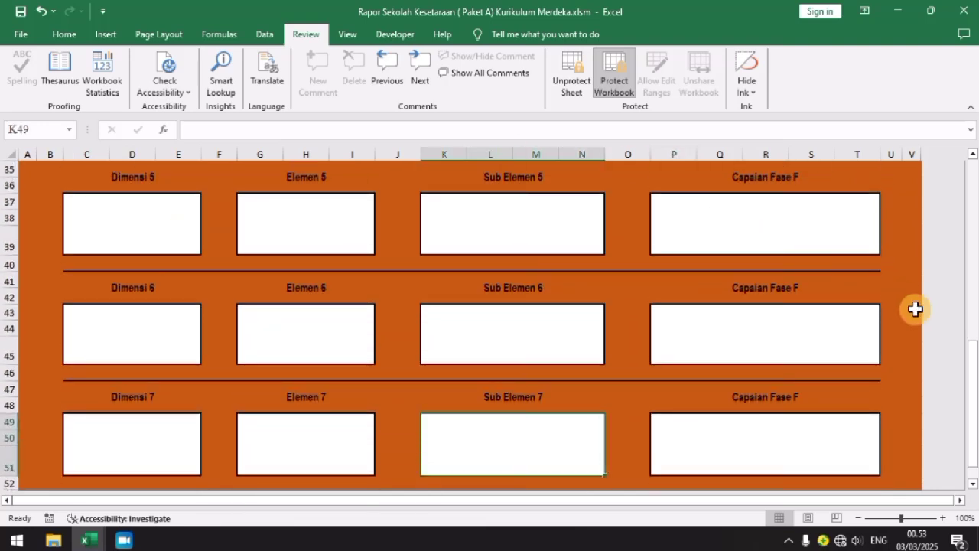
{"action": "left_click_drag", "start_coordinate": [976, 364], "coordinate": [976, 184]}
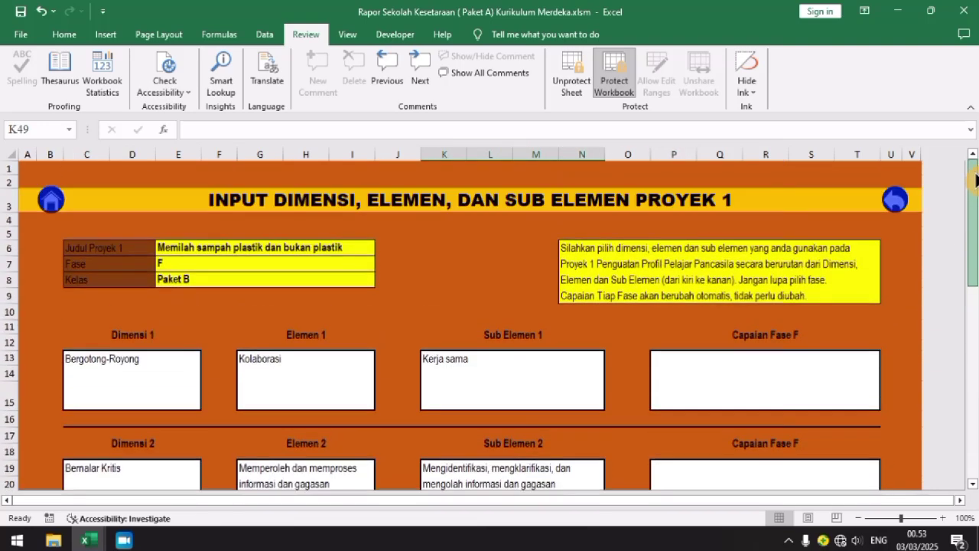
{"action": "left_click", "coordinate": [896, 211]}
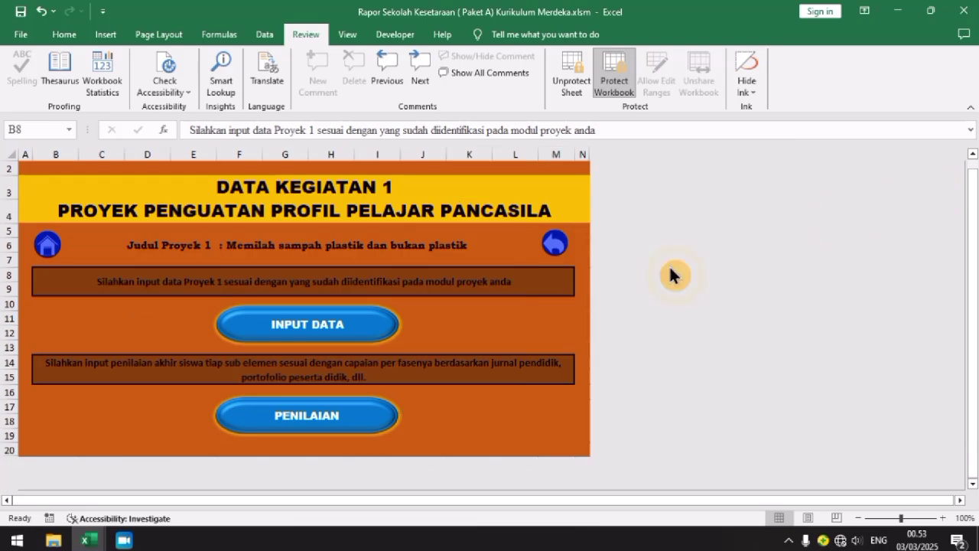
View the Project 1 assessment sheet's student rows and rating legend, and return to the Data Kegiatan 1 menu
{"action": "left_click", "coordinate": [330, 430]}
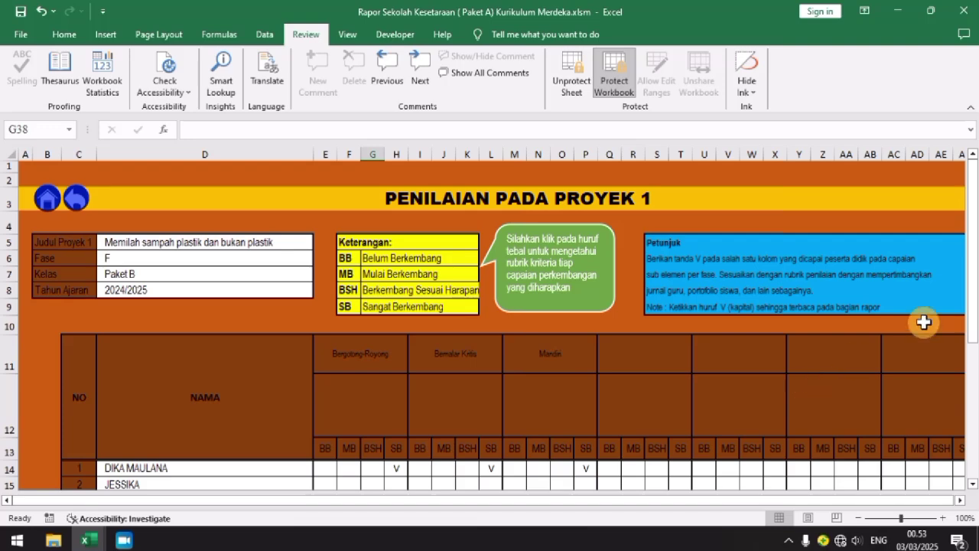
{"action": "left_click_drag", "start_coordinate": [975, 255], "coordinate": [973, 309]}
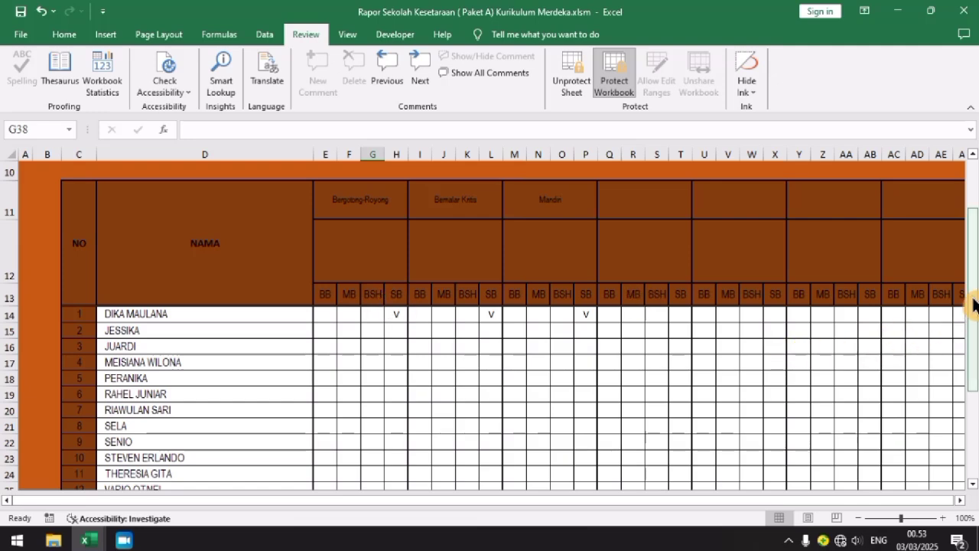
{"action": "left_click_drag", "start_coordinate": [975, 306], "coordinate": [970, 262]}
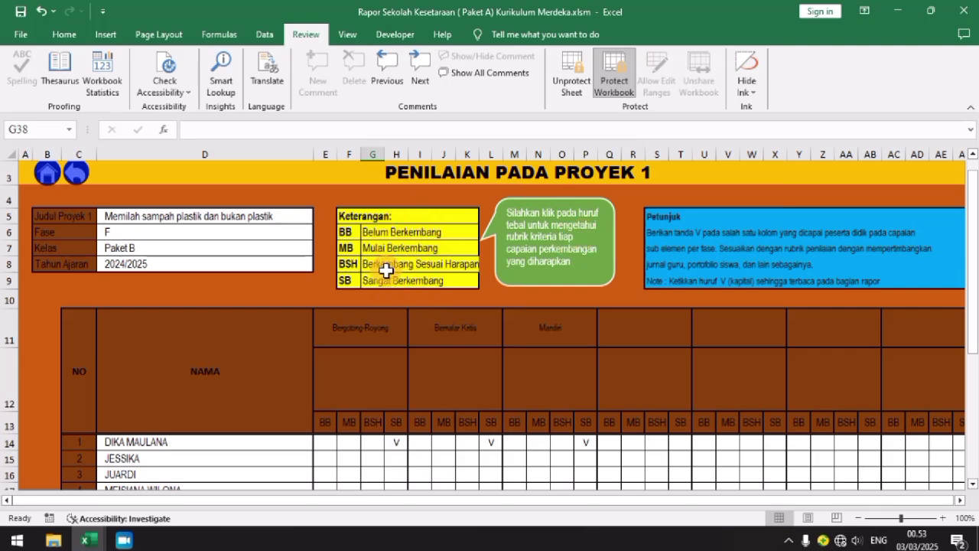
{"action": "left_click", "coordinate": [84, 176]}
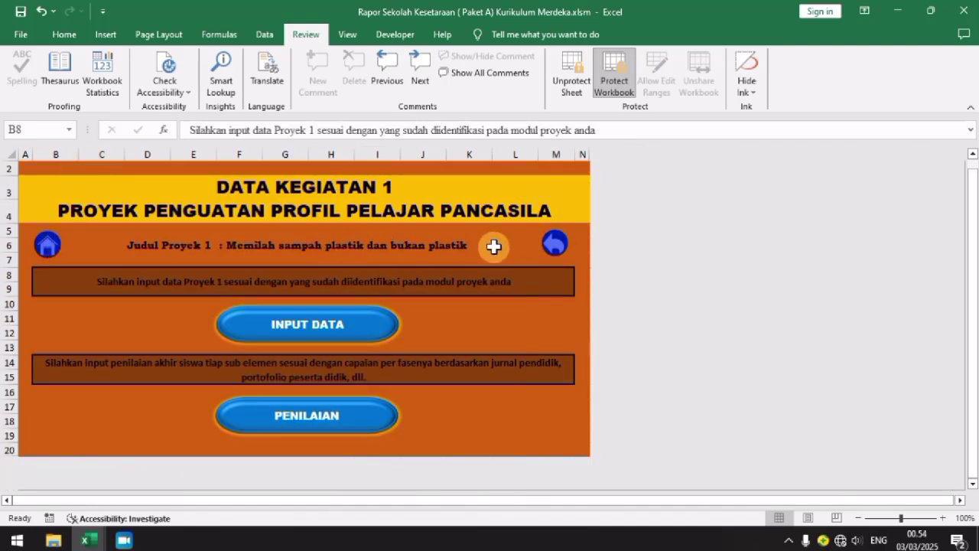
Leave the Project 1 activity menu and go back through Data Propela and Input Data to the main menu
{"action": "left_click", "coordinate": [552, 246]}
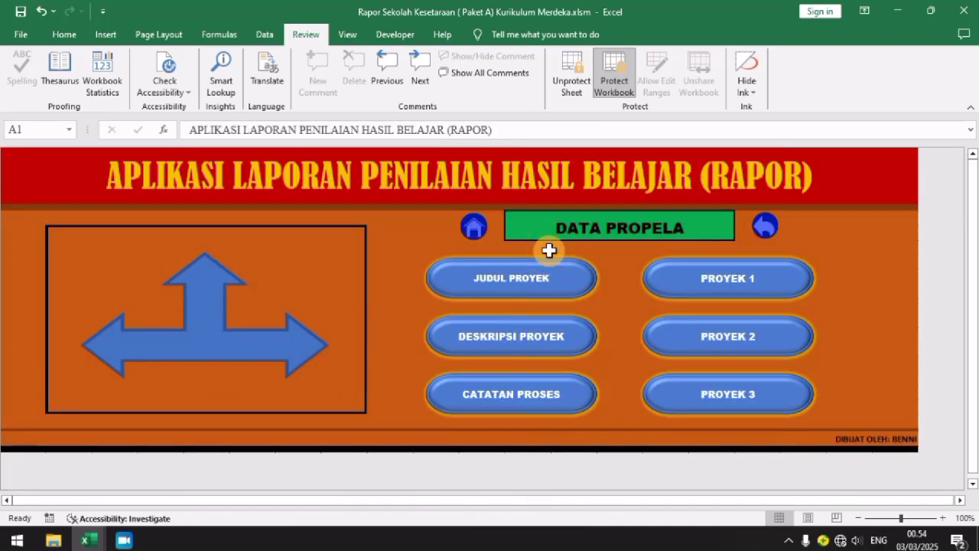
{"action": "left_click", "coordinate": [763, 226]}
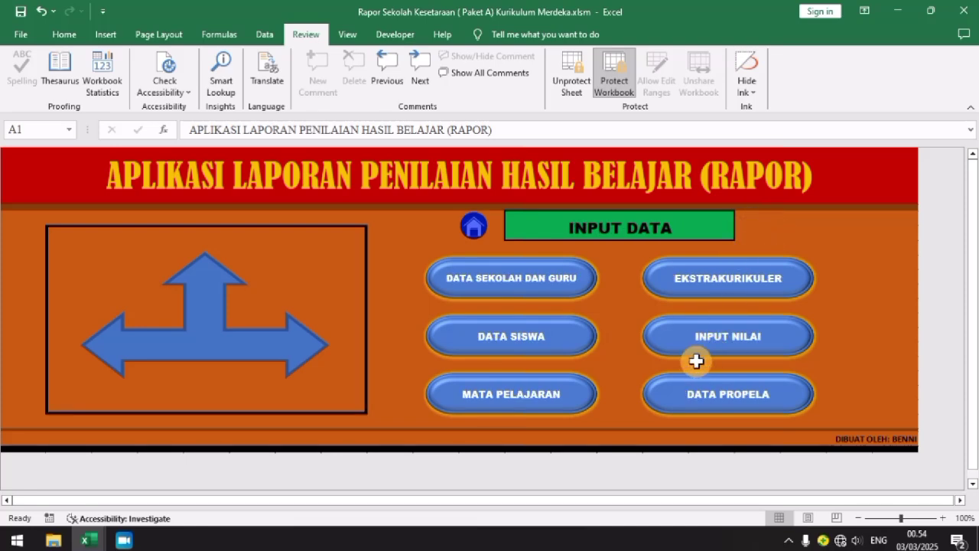
{"action": "left_click", "coordinate": [472, 225]}
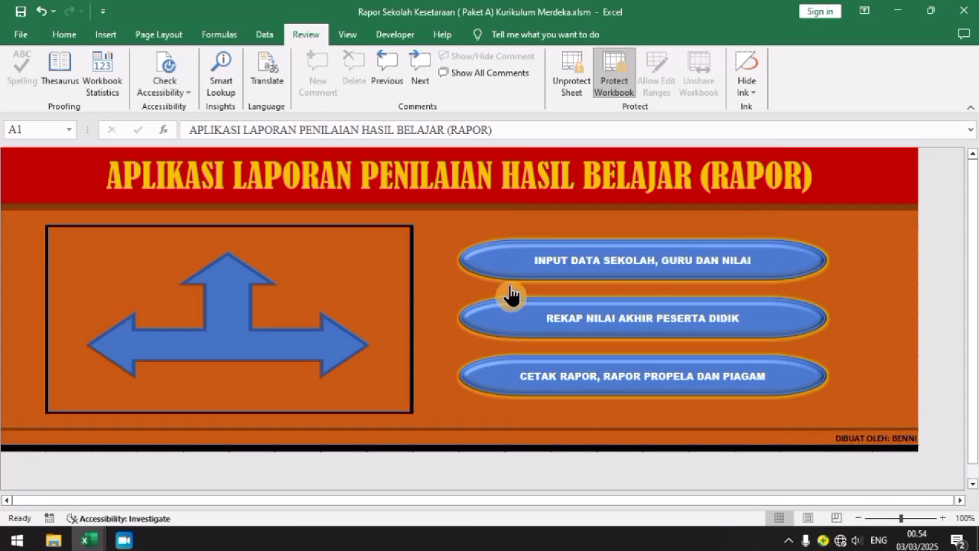
View the Rekap Nilai Akhir Peserta Didik sheet with the final summative scores, and return to the main menu
{"action": "left_click", "coordinate": [524, 325]}
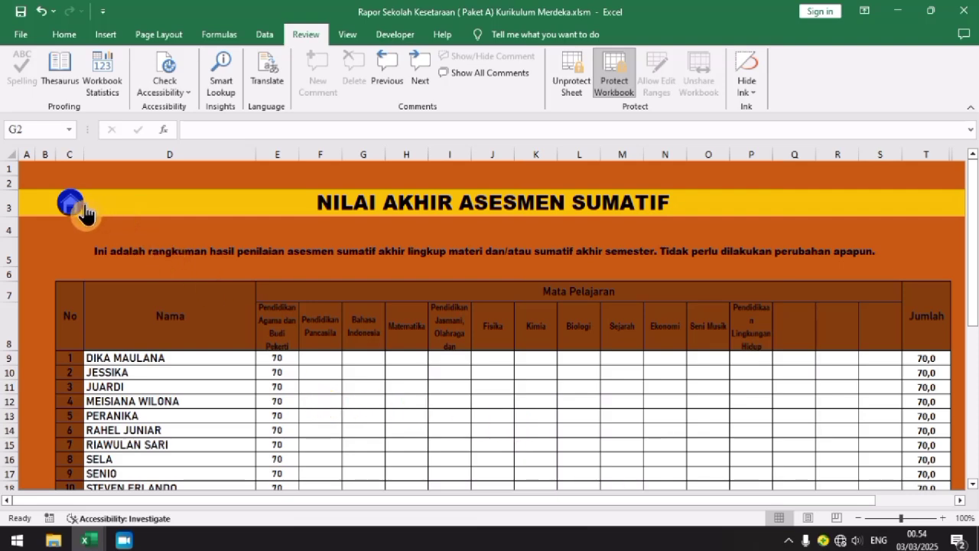
{"action": "left_click", "coordinate": [371, 387]}
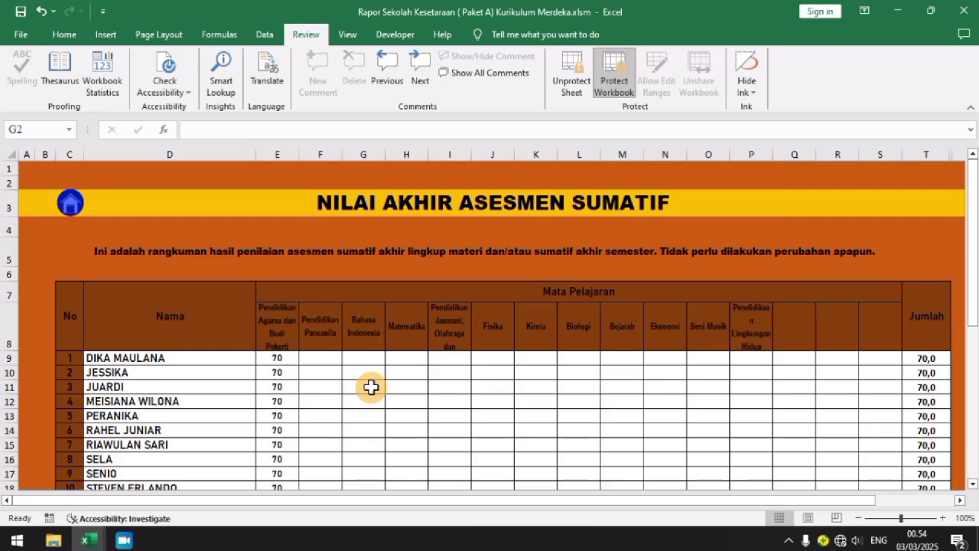
{"action": "left_click", "coordinate": [71, 204]}
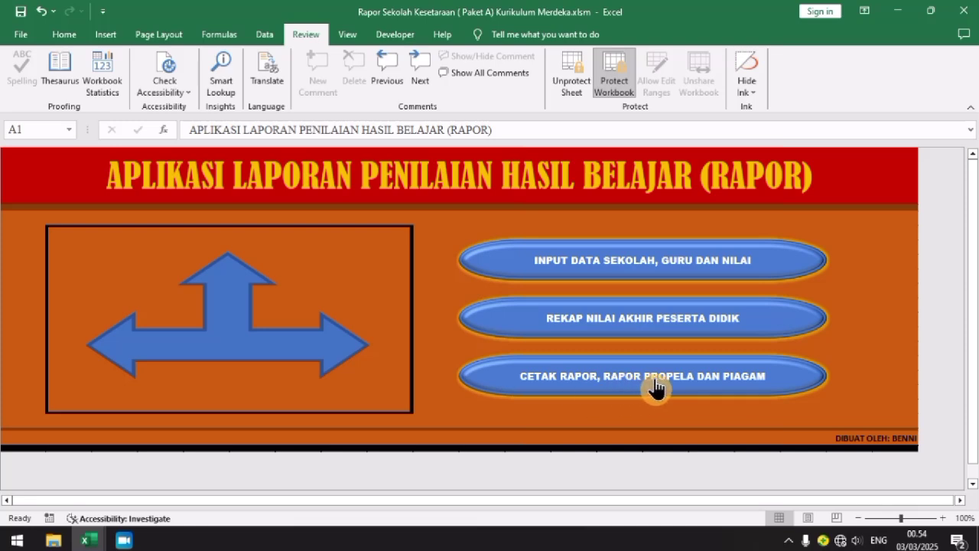
Open the Cetak menu and view the Cover Rapor sheet
{"action": "left_click", "coordinate": [710, 378]}
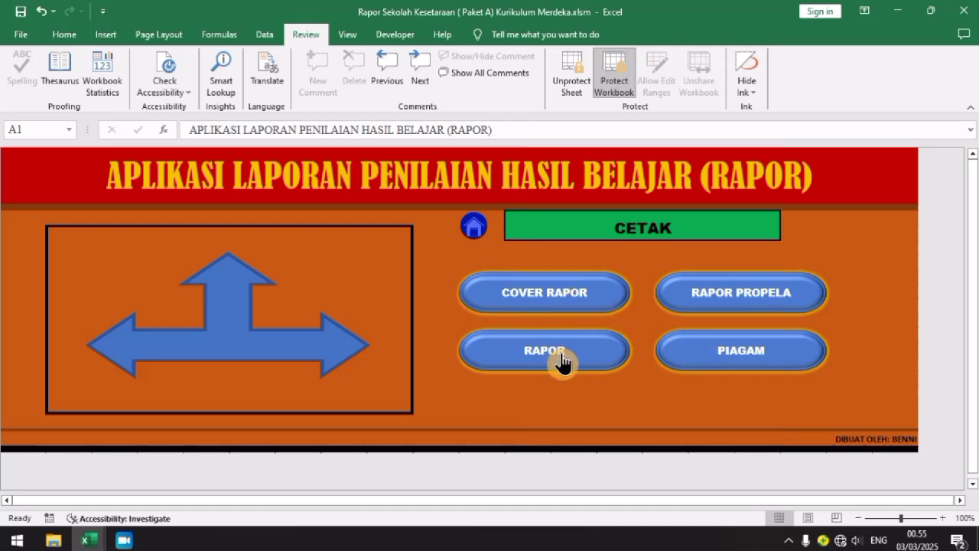
{"action": "left_click", "coordinate": [553, 292]}
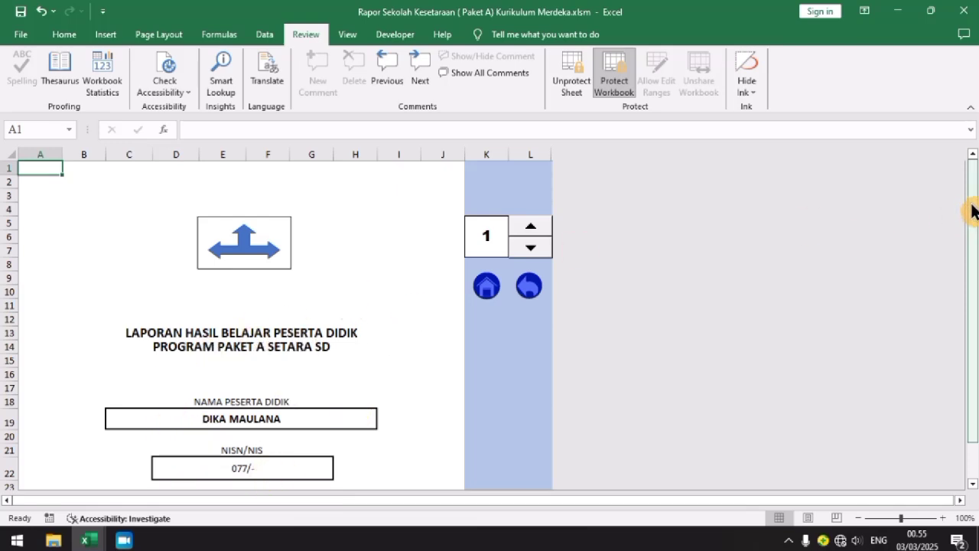
{"action": "mouse_move", "coordinate": [974, 211]}
{"action": "left_mouse_down"}
{"action": "mouse_move", "coordinate": [976, 248]}
{"action": "mouse_move", "coordinate": [977, 183]}
{"action": "mouse_move", "coordinate": [977, 252]}
{"action": "mouse_move", "coordinate": [977, 195]}
{"action": "left_mouse_up"}
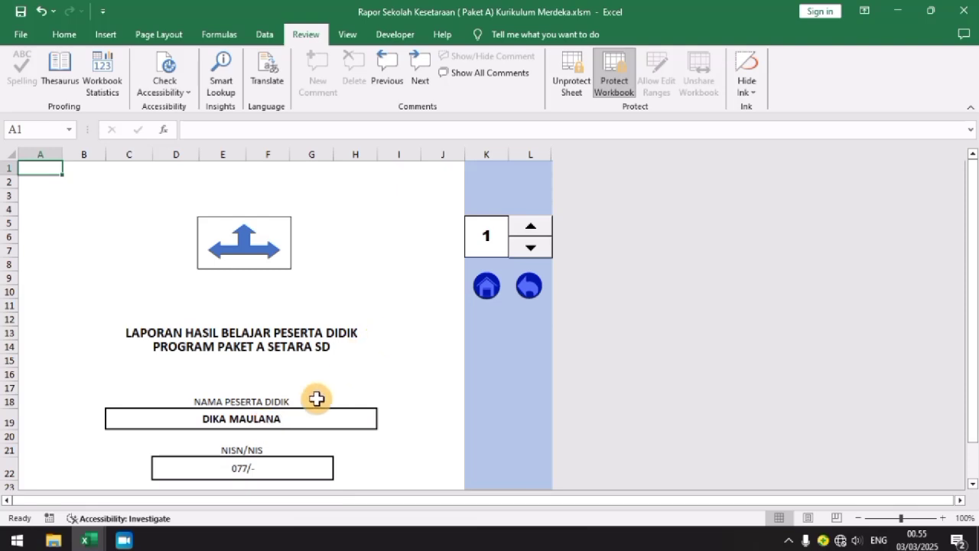
Advance the report cover's student selector to number 6
{"action": "left_click", "coordinate": [532, 232]}
{"action": "left_click", "coordinate": [532, 231]}
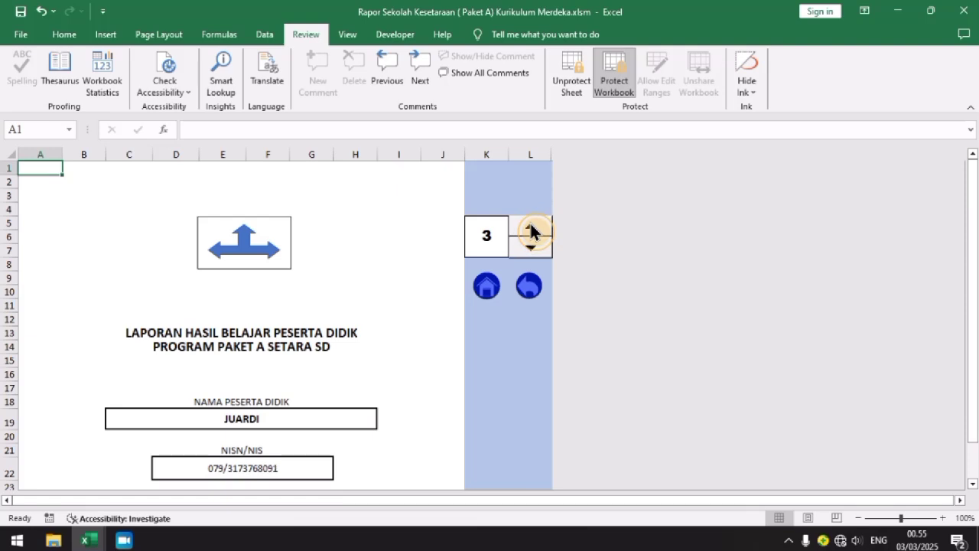
{"action": "left_click", "coordinate": [531, 231]}
{"action": "left_click", "coordinate": [532, 231]}
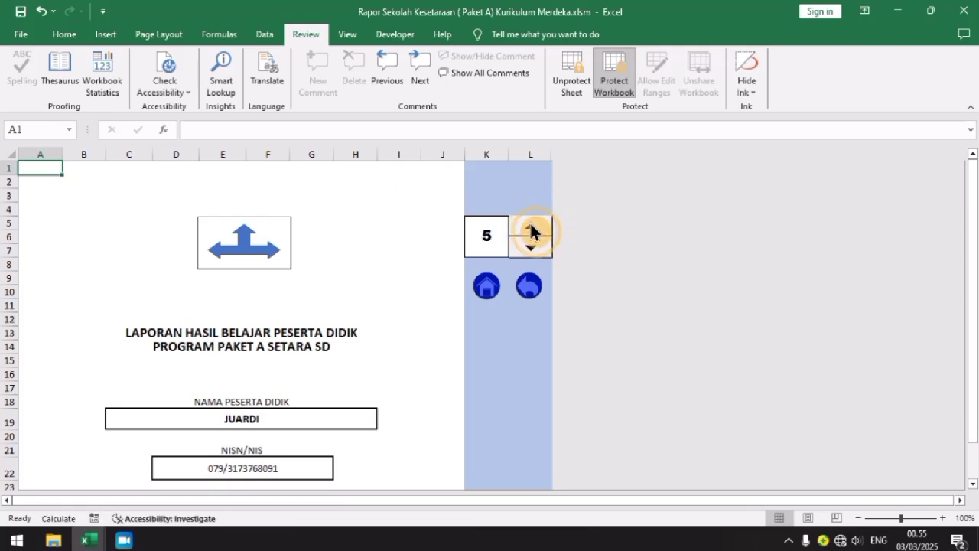
{"action": "left_click", "coordinate": [531, 231]}
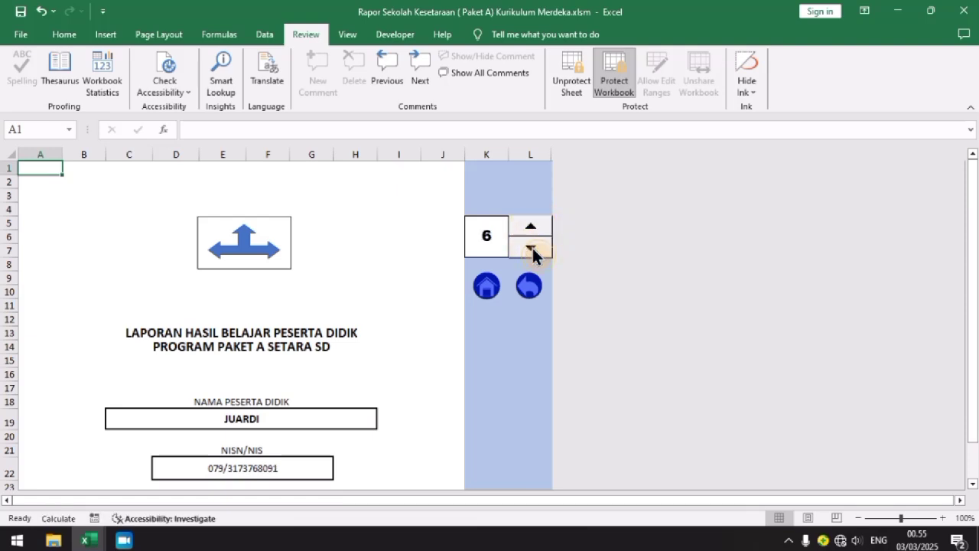
Set the report cover's student selector back to number 3 and return to the Cetak menu
{"action": "left_click", "coordinate": [533, 248]}
{"action": "left_click", "coordinate": [533, 248]}
{"action": "left_click", "coordinate": [532, 291]}
{"action": "left_click", "coordinate": [532, 291]}
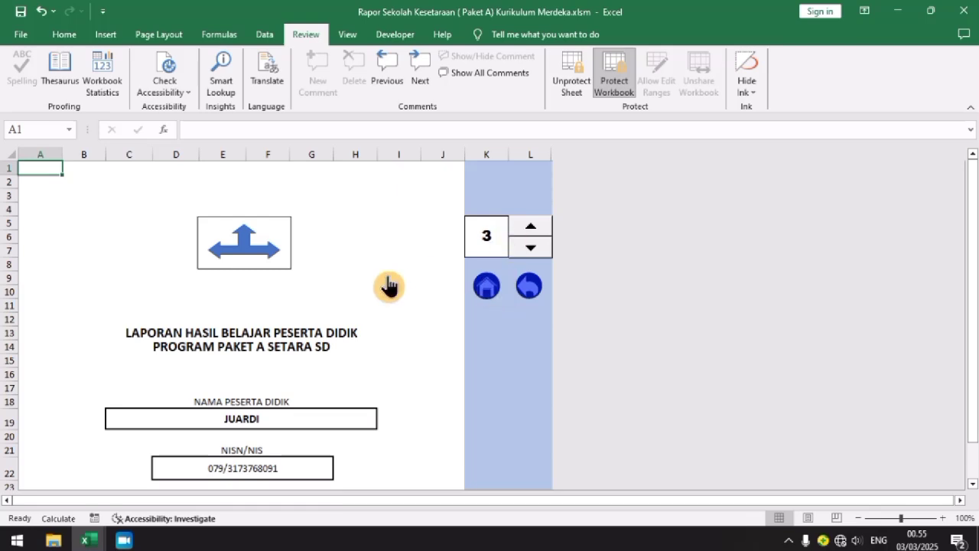
{"action": "left_click", "coordinate": [524, 291]}
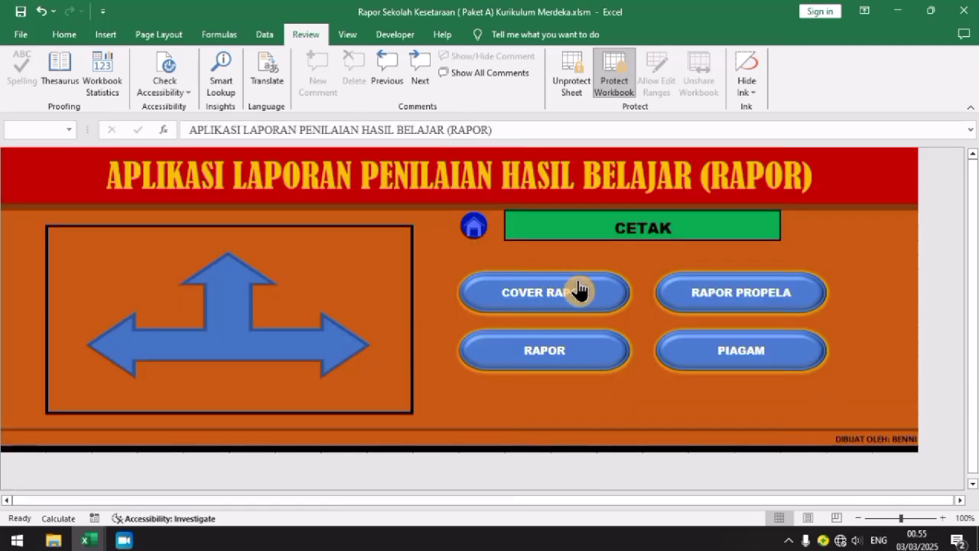
View the Rapor sheet for student number 2, and return to the Cetak menu
{"action": "left_click", "coordinate": [552, 358]}
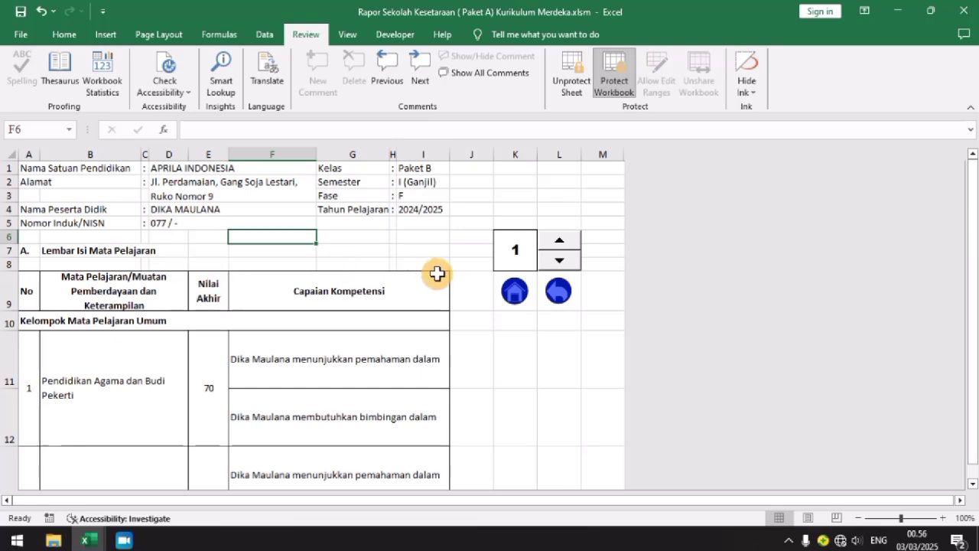
{"action": "left_click", "coordinate": [568, 242]}
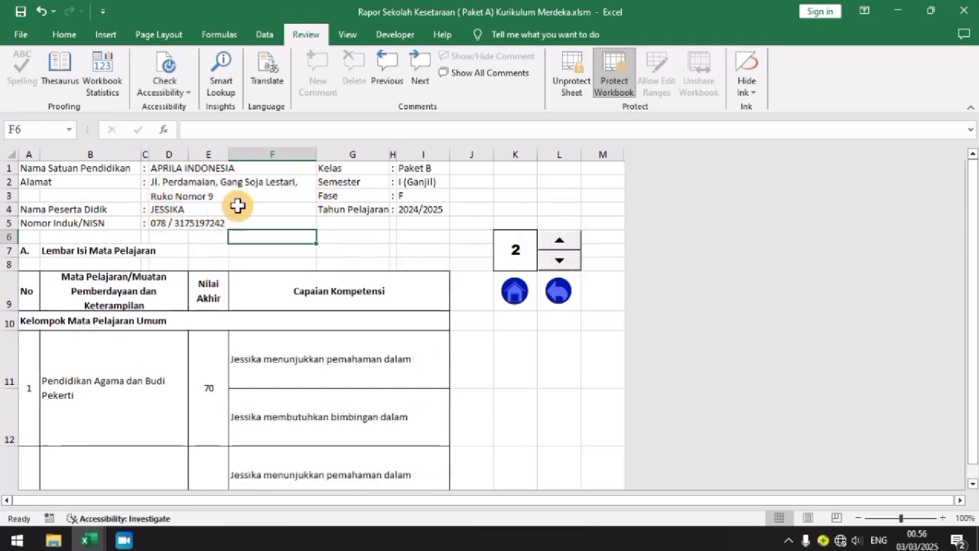
{"action": "left_click", "coordinate": [554, 293]}
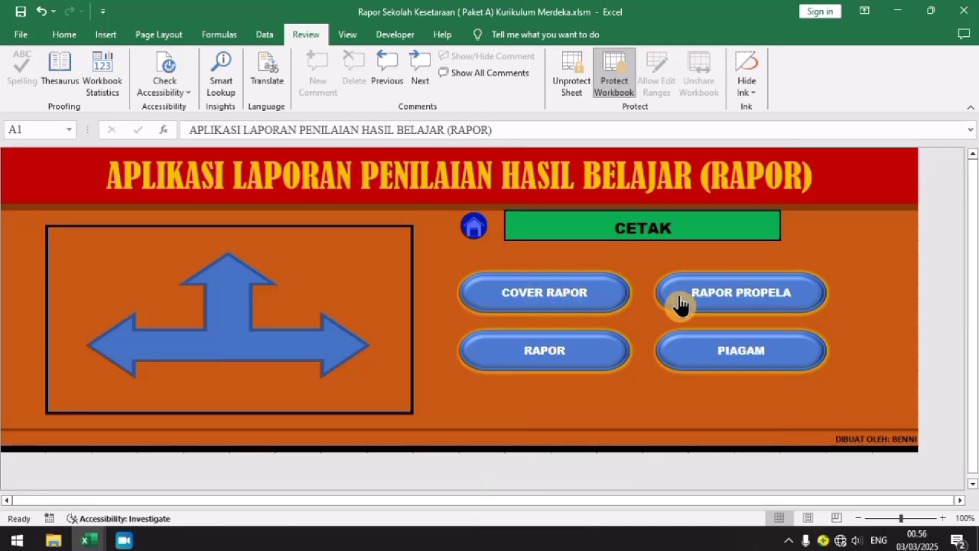
View the Rapor Propela sheet, follow its link to Data Propela, and return to the main menu
{"action": "left_click", "coordinate": [681, 304]}
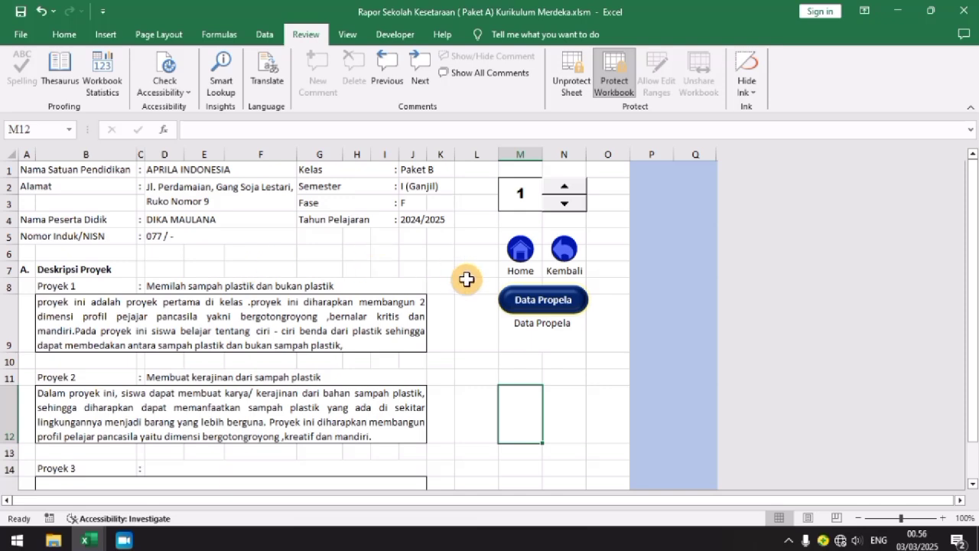
{"action": "left_click", "coordinate": [535, 302]}
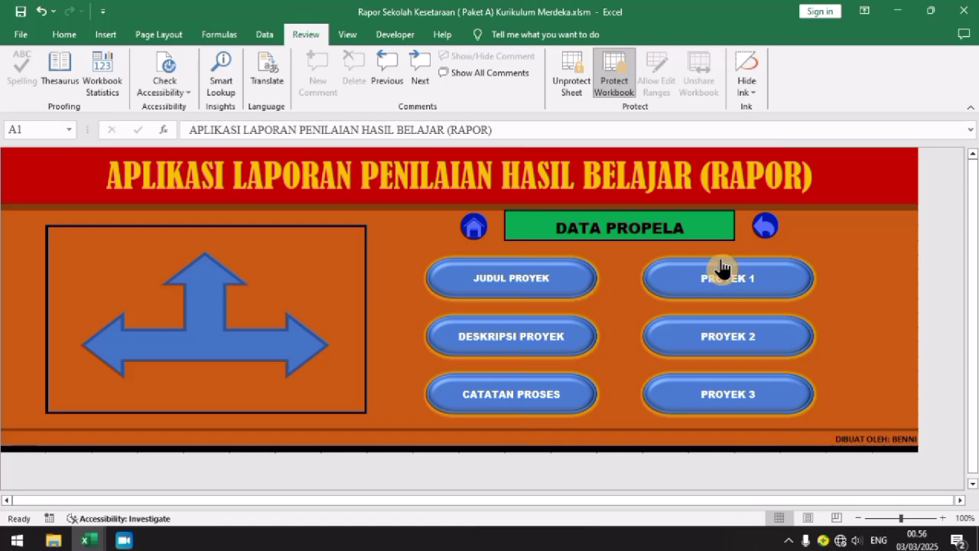
{"action": "left_click", "coordinate": [767, 230]}
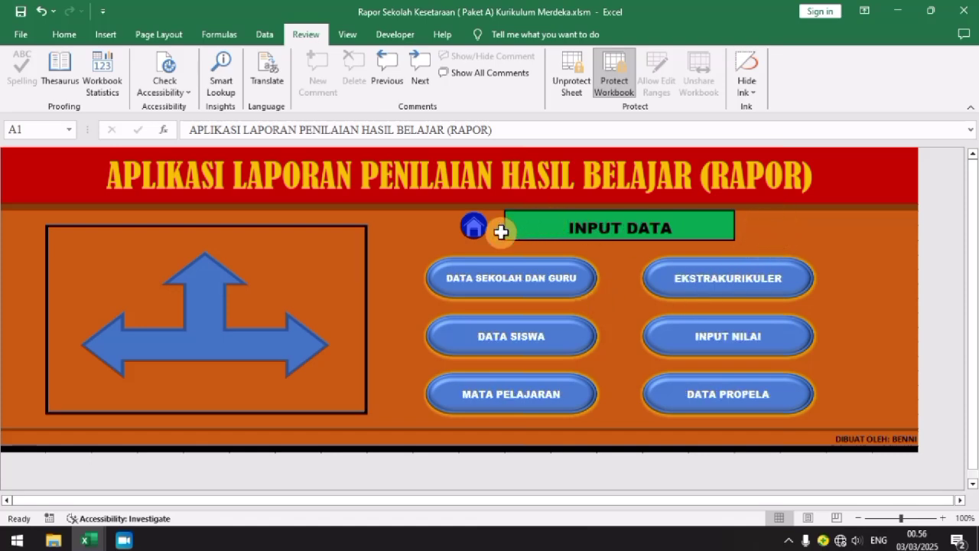
{"action": "left_click", "coordinate": [478, 228]}
Reopen Rapor Propela from the Cetak menu to view the project descriptions, and return to the Cetak menu
{"action": "left_click", "coordinate": [577, 376]}
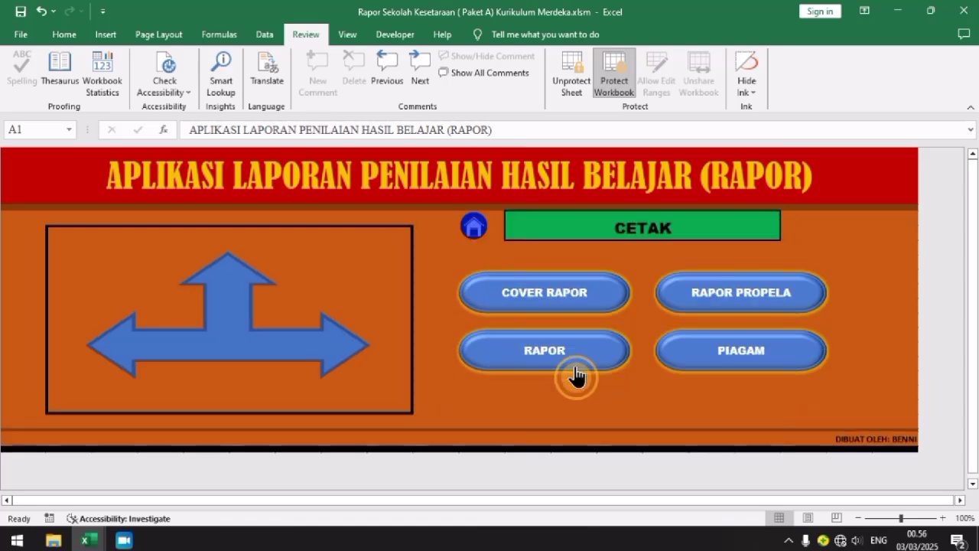
{"action": "left_click", "coordinate": [702, 300]}
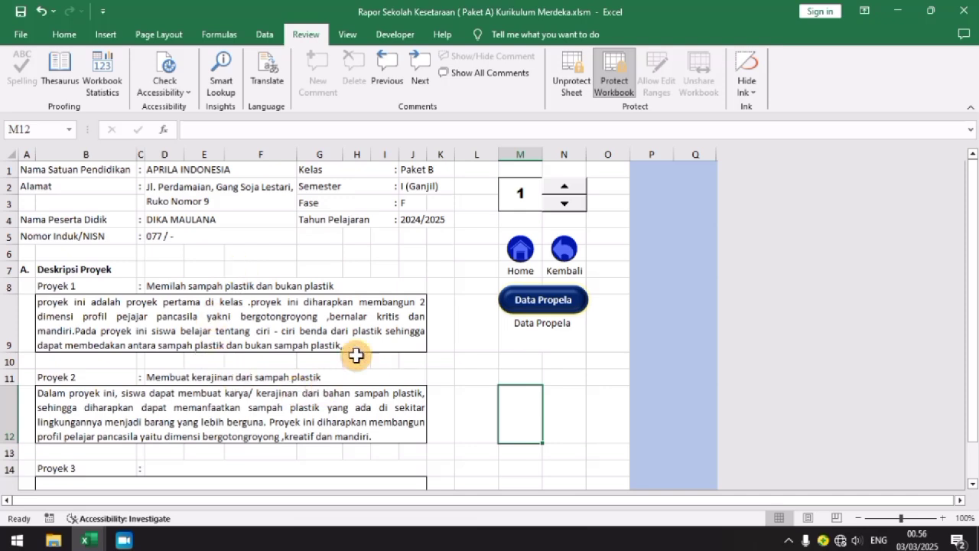
{"action": "left_click", "coordinate": [570, 256]}
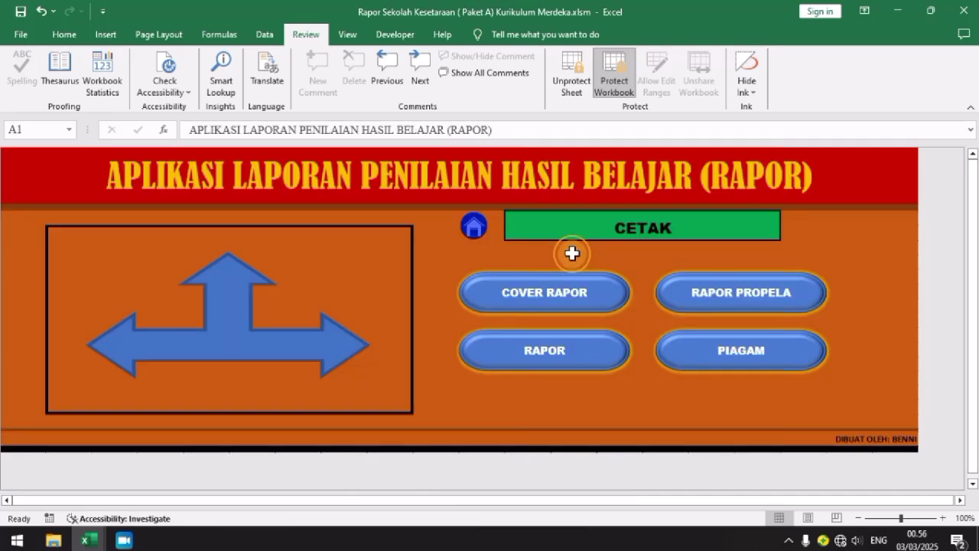
Open the Piagam award certificate sheet and advance its student selector to number 3
{"action": "left_click", "coordinate": [699, 351]}
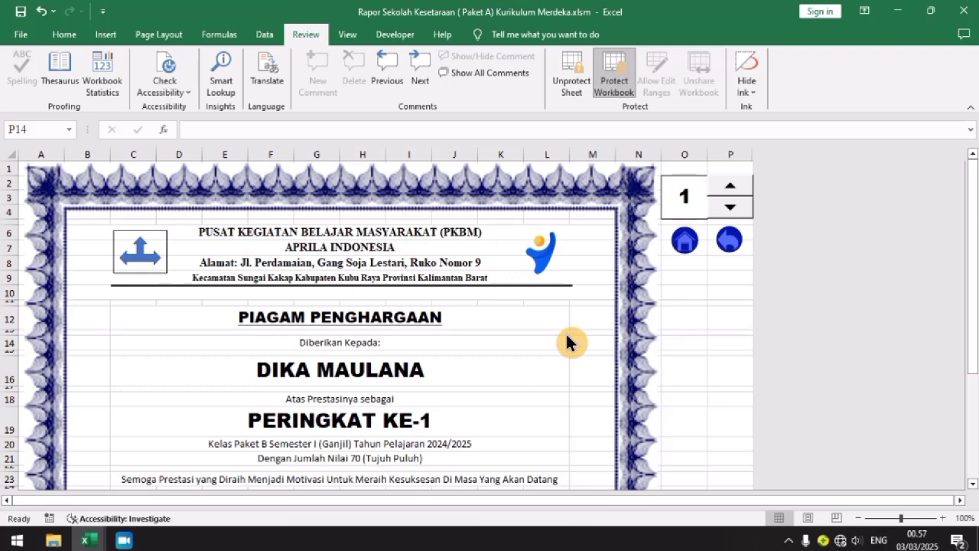
{"action": "left_click", "coordinate": [737, 196]}
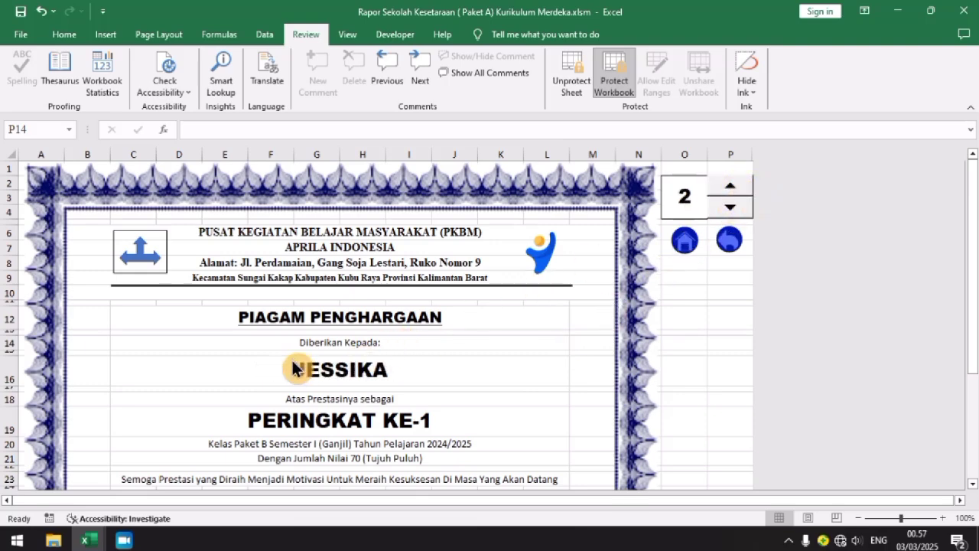
{"action": "left_click", "coordinate": [731, 191]}
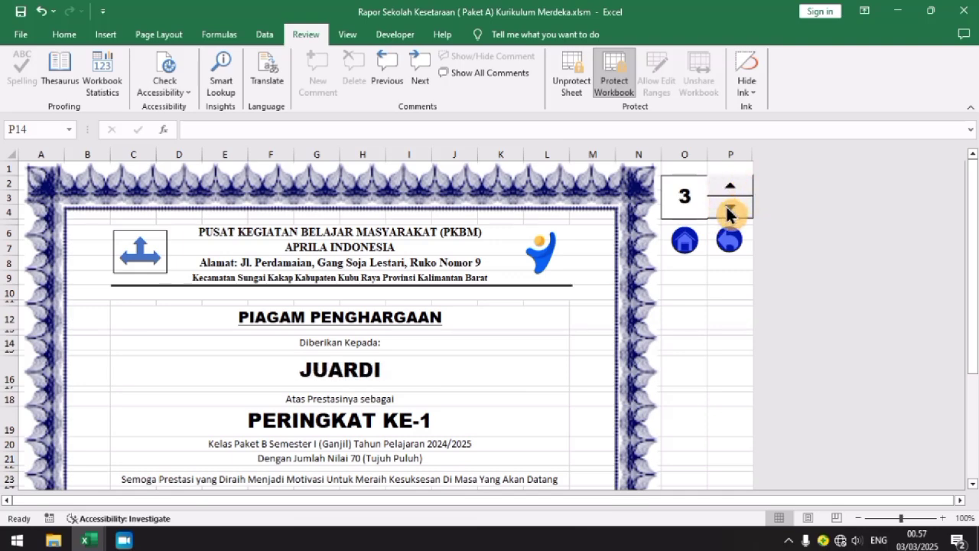
Set the certificate's student selector back to number 1 and return through the Cetak menu to the main menu
{"action": "left_click", "coordinate": [728, 211]}
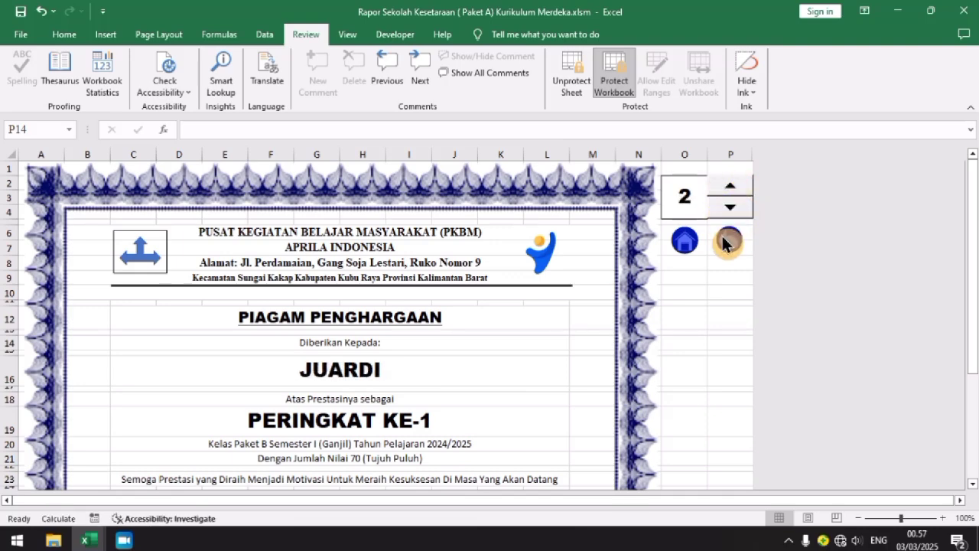
{"action": "left_click", "coordinate": [730, 211]}
{"action": "left_click", "coordinate": [728, 255]}
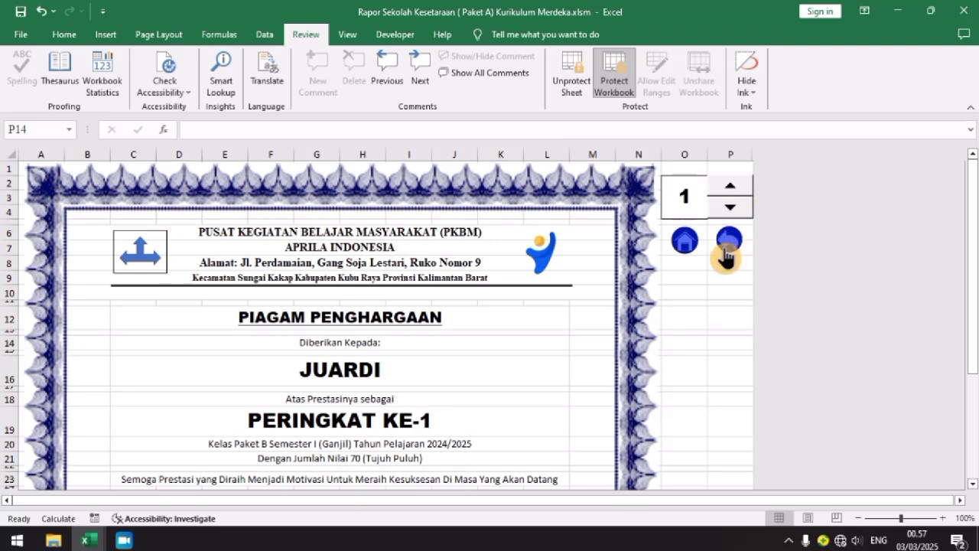
{"action": "left_click", "coordinate": [728, 255]}
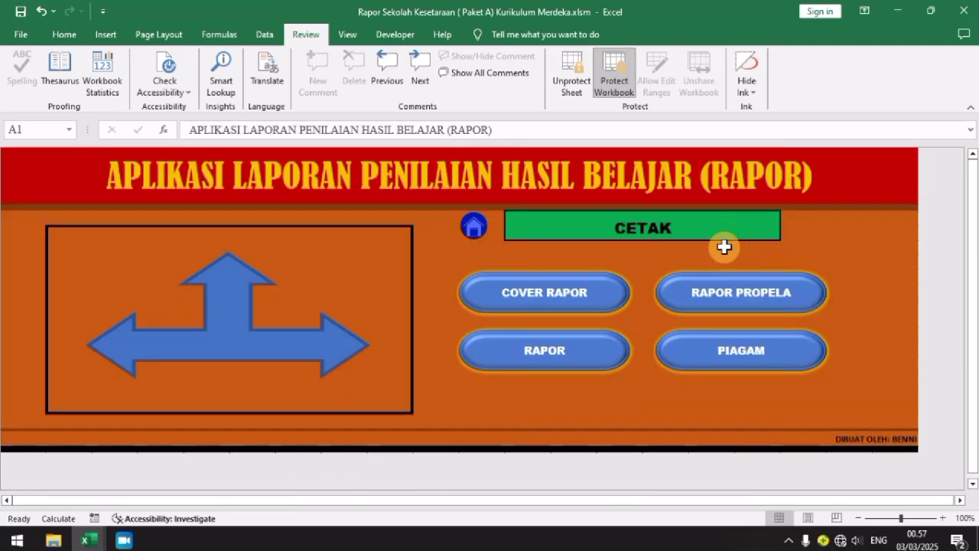
{"action": "left_click", "coordinate": [482, 240]}
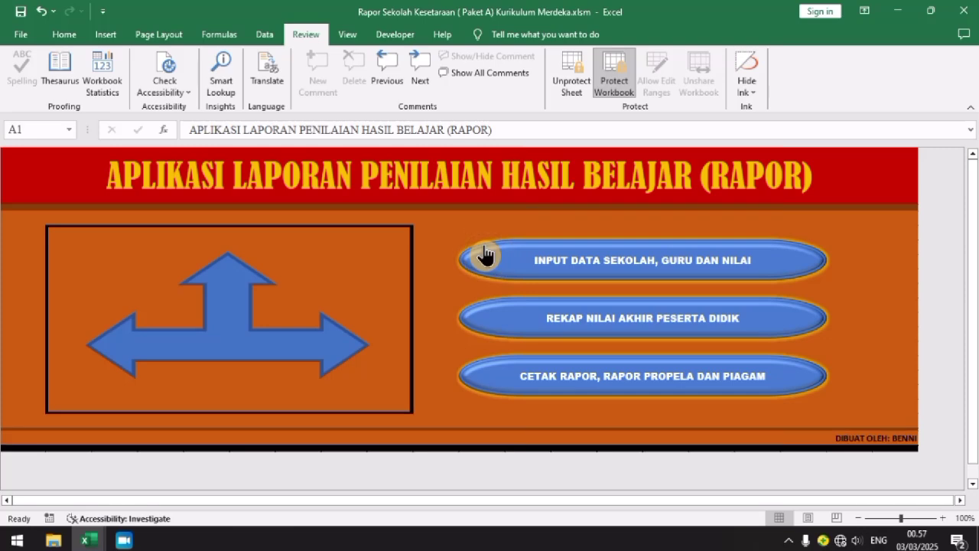